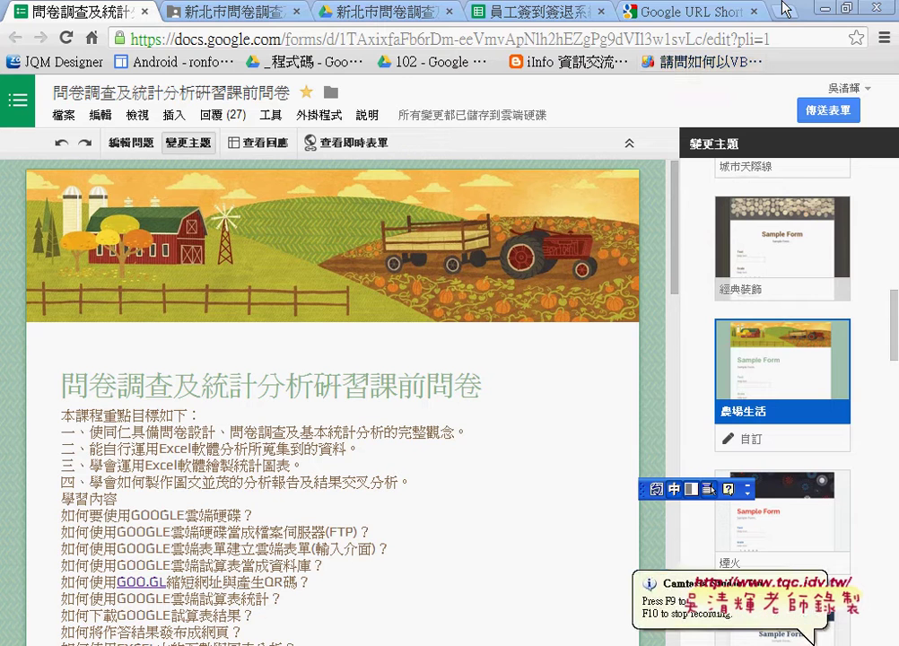
- Minimize the browser and the Downloads folder window to clear the desktop
left_click(825, 7)
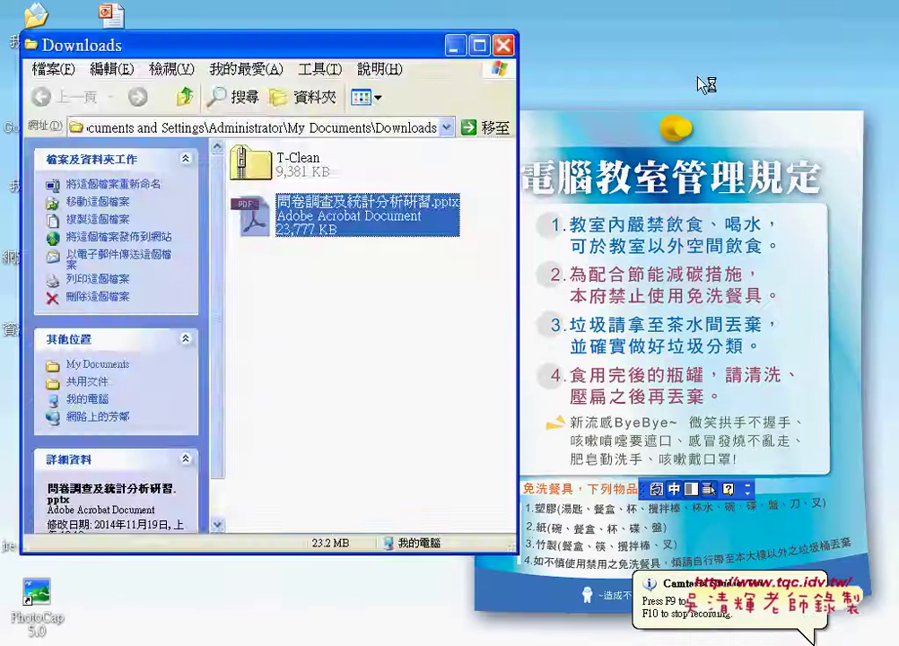
left_click(456, 45)
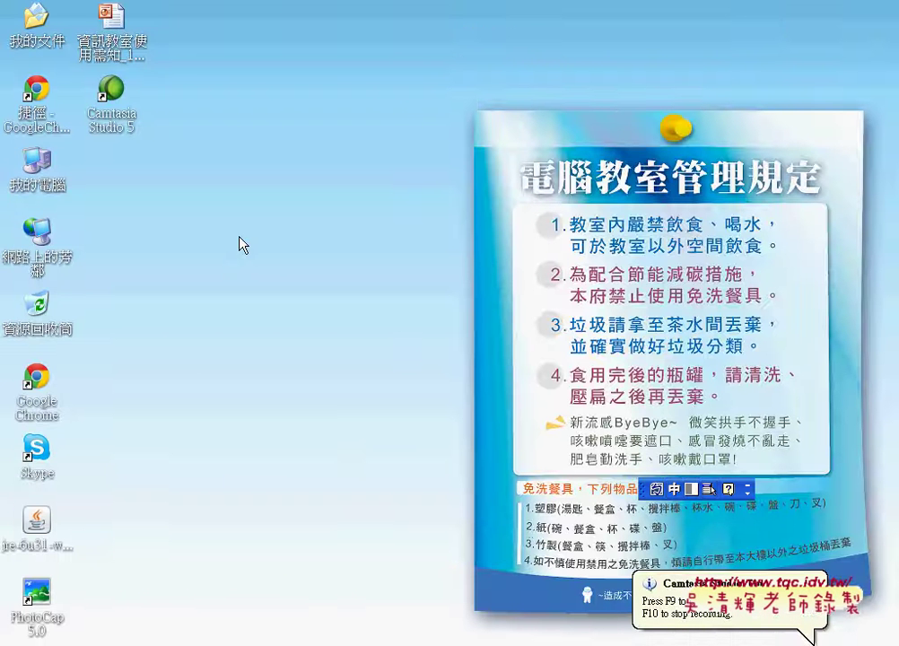
left_click(34, 406)
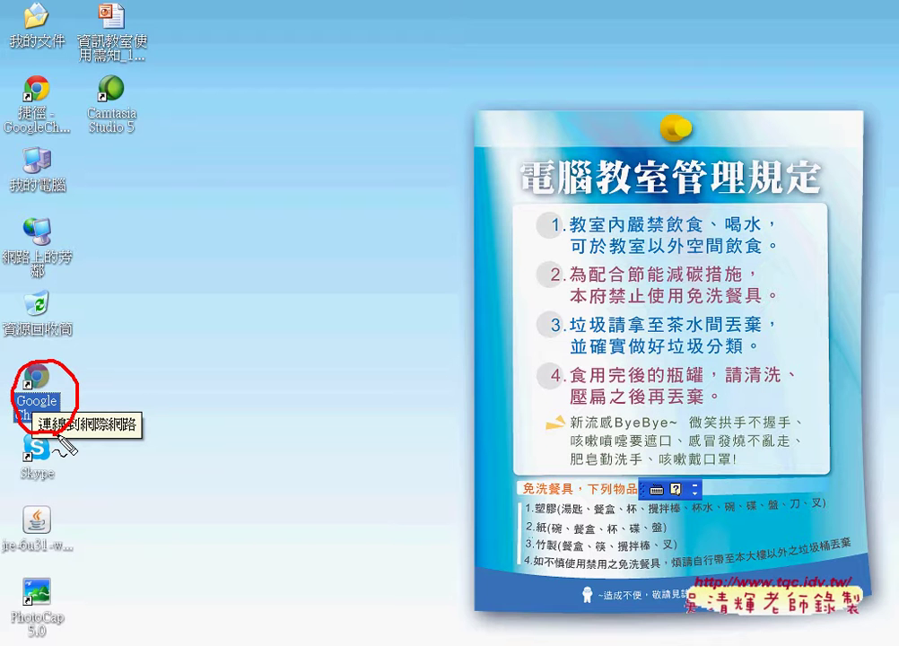
left_click(59, 439)
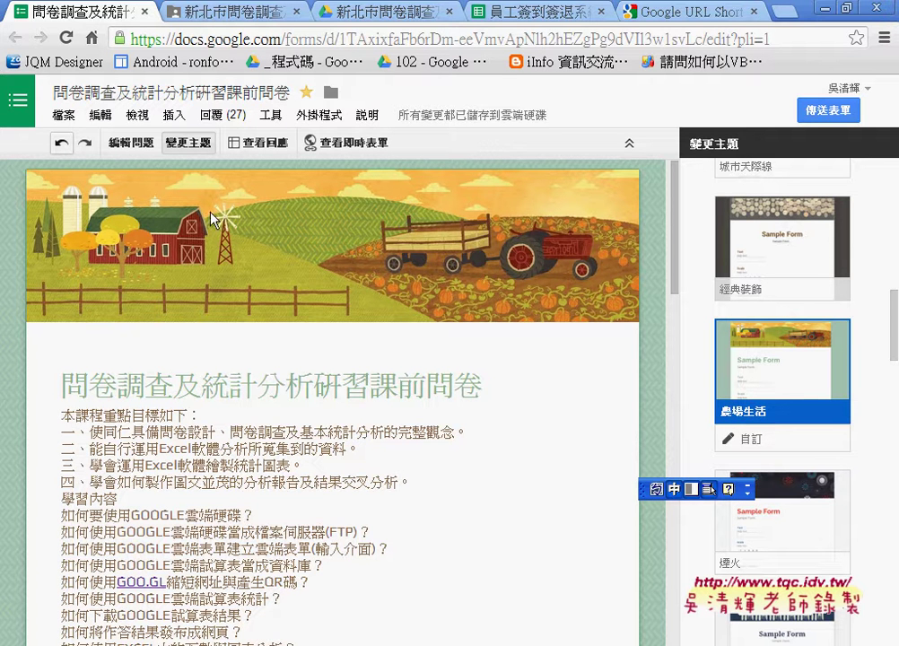
- Switch the form to question editing, select 課前問卷 in the title, and scroll through the questions
left_click(131, 150)
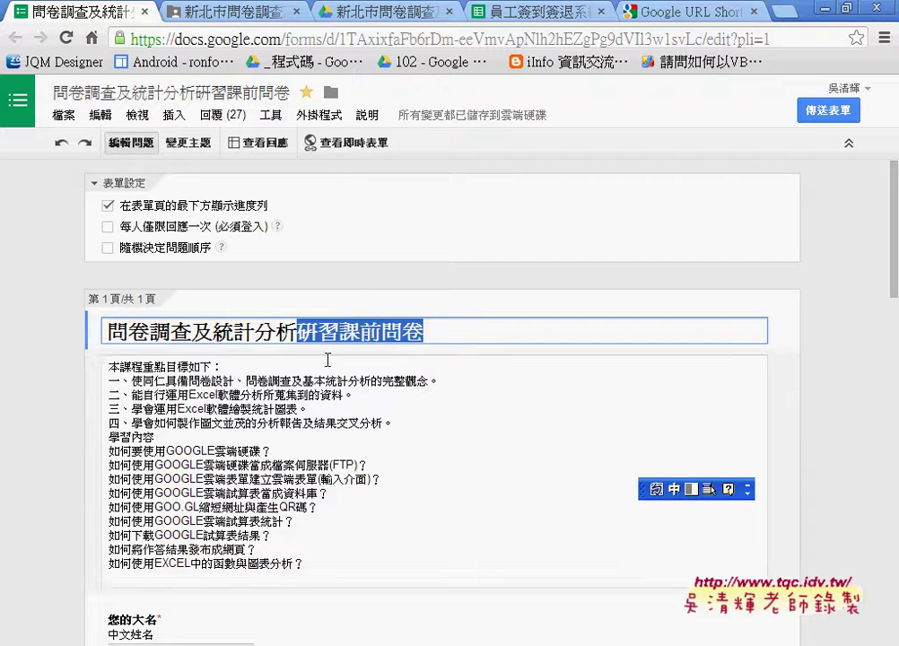
scroll(328, 360, "down", 1)
left_click(384, 245)
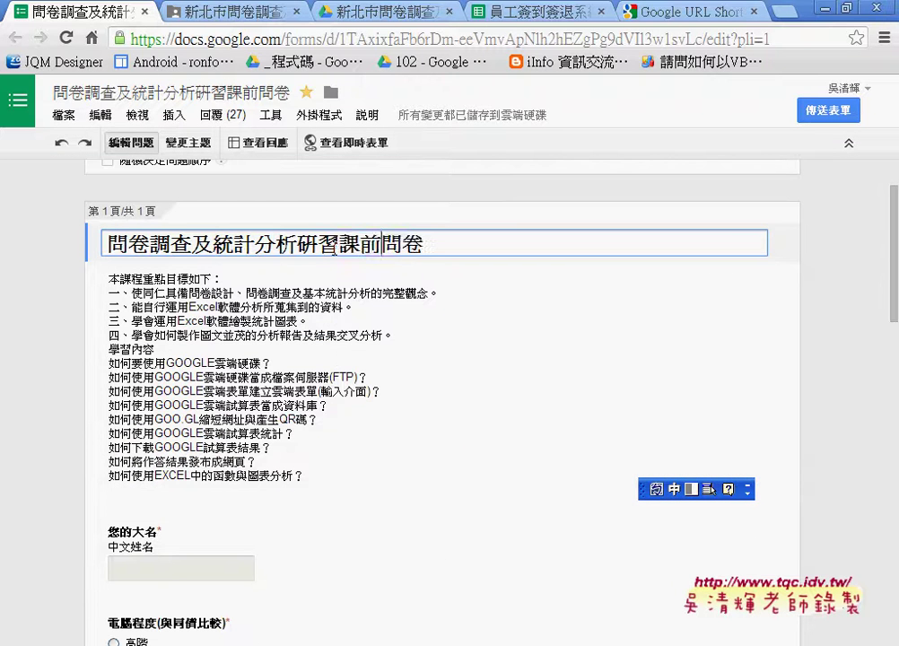
left_click_drag(337, 248, 426, 248)
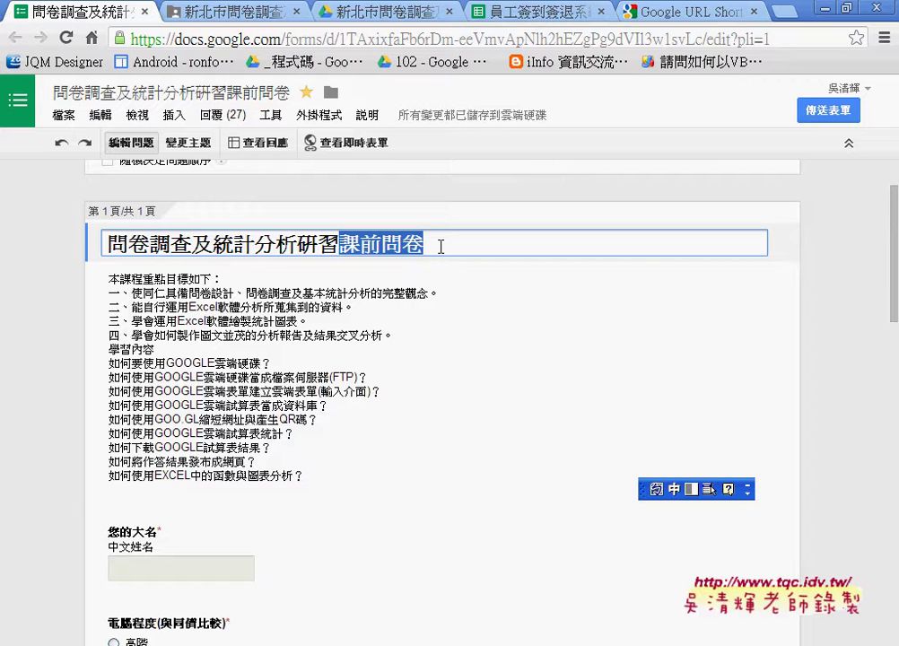
scroll(446, 306, "down", 1)
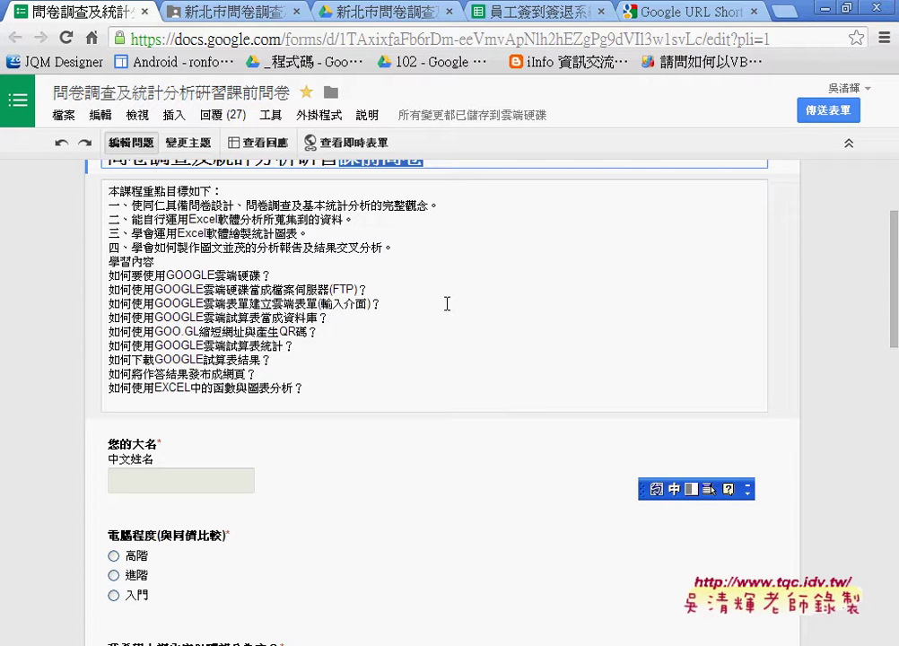
scroll(447, 304, "down", 3)
scroll(447, 304, "down", 2)
scroll(447, 305, "down", 1)
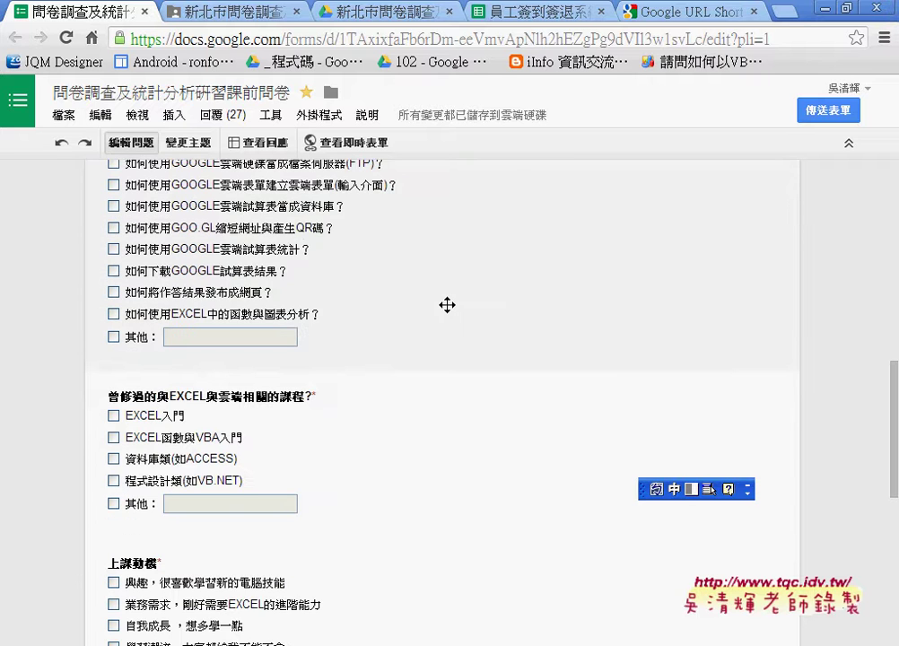
- Browse the theme list, then open the live farm-themed form in a new tab
left_click(187, 145)
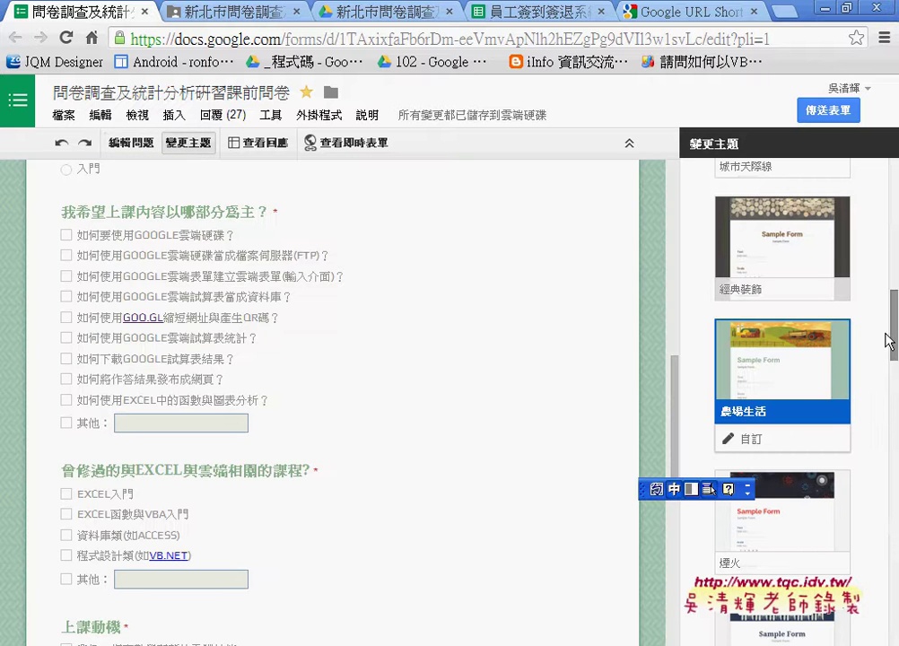
scroll(891, 298, "up", 2)
left_click_drag(891, 298, 891, 252)
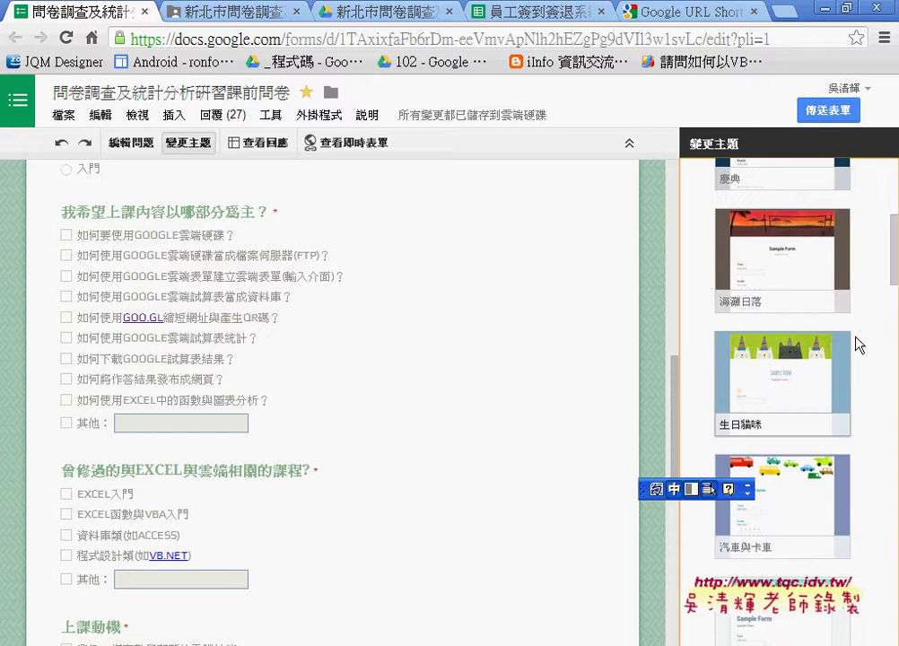
left_click_drag(893, 251, 895, 634)
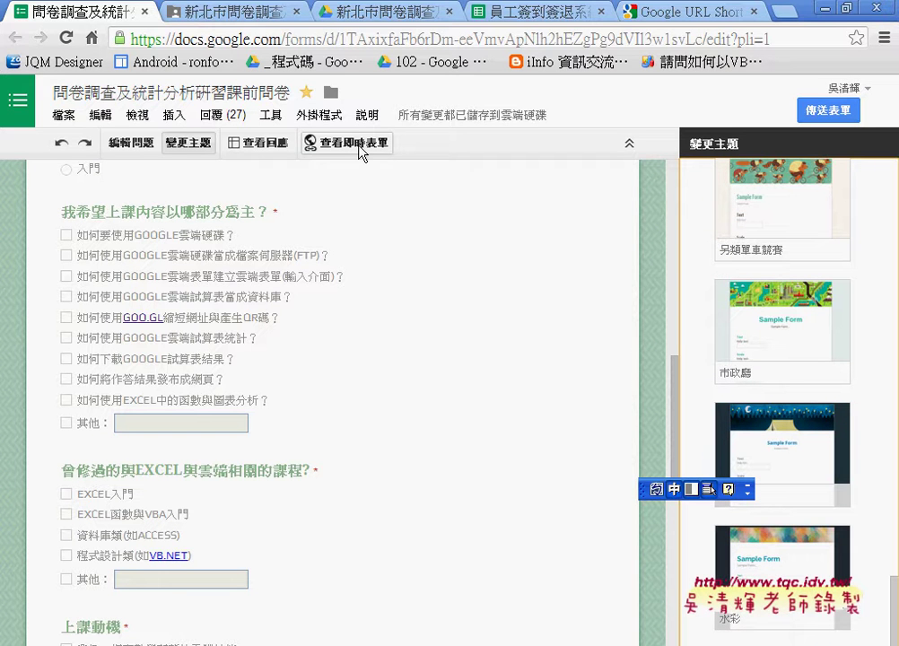
left_click(126, 145)
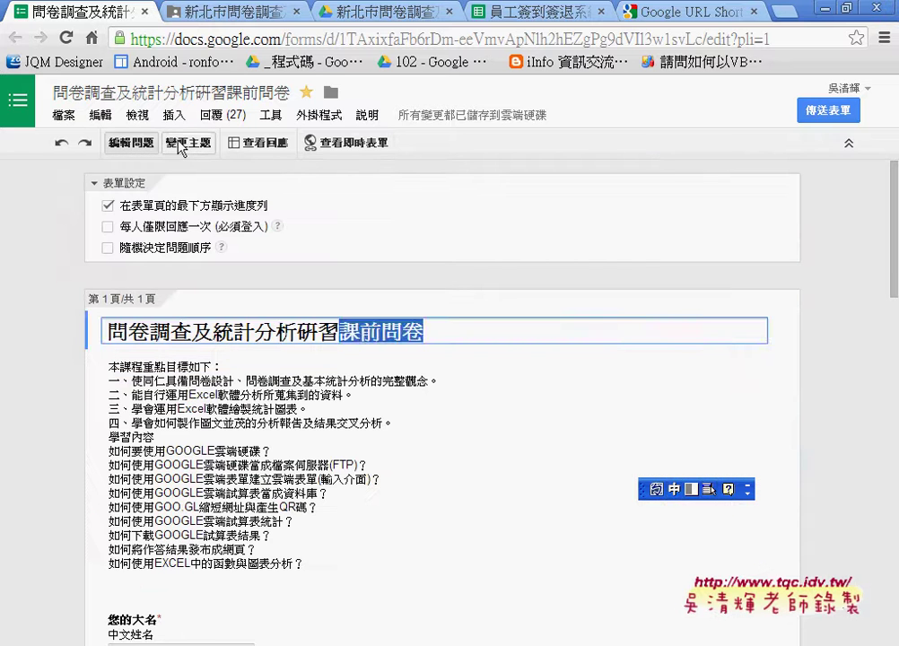
left_click(196, 145)
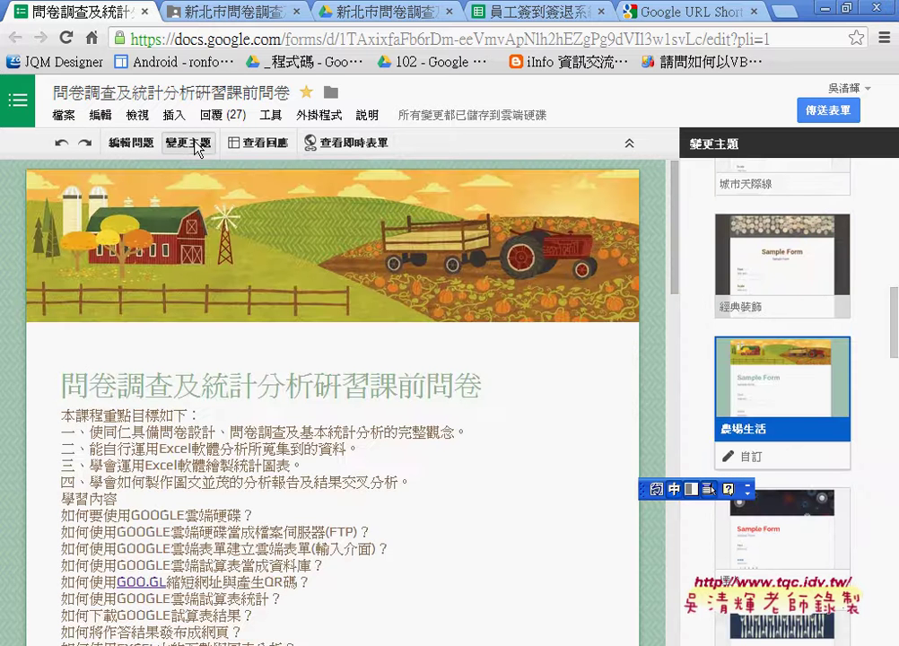
left_click(368, 146)
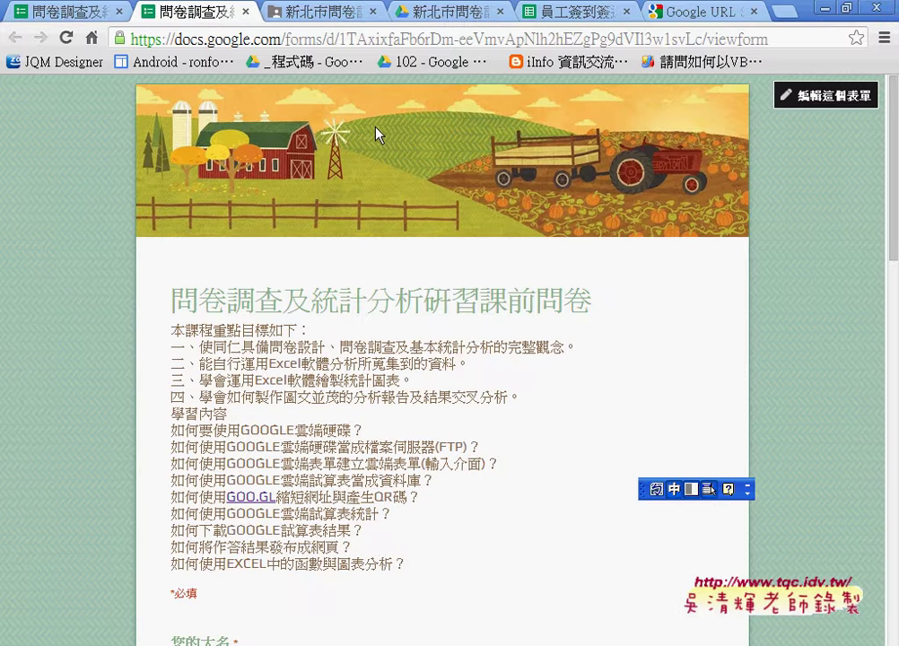
left_click(336, 38)
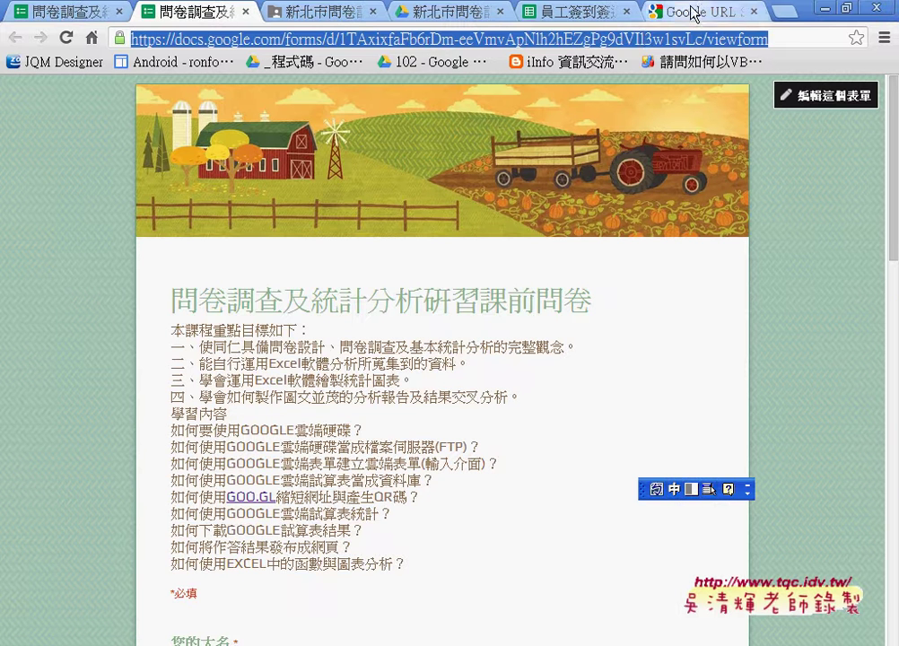
left_click(669, 13)
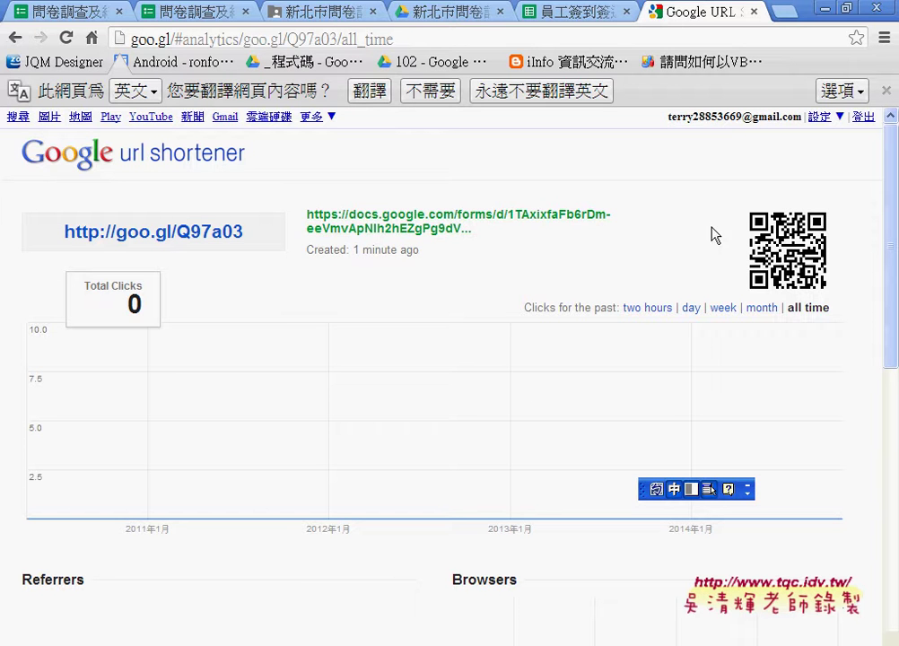
left_click(195, 10)
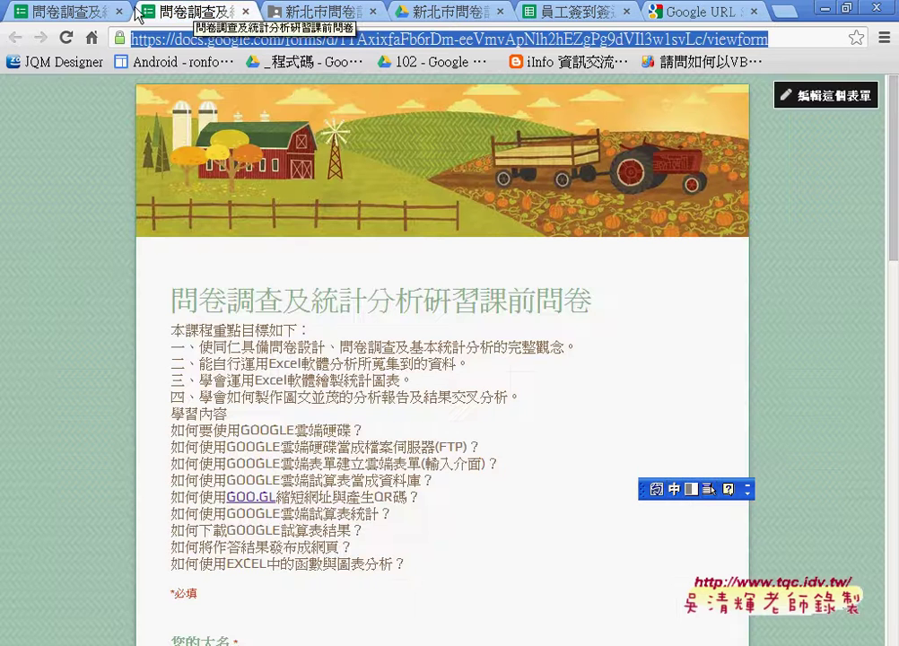
- Return to the form page and open its 27 collected responses in the linked spreadsheet
left_click(71, 11)
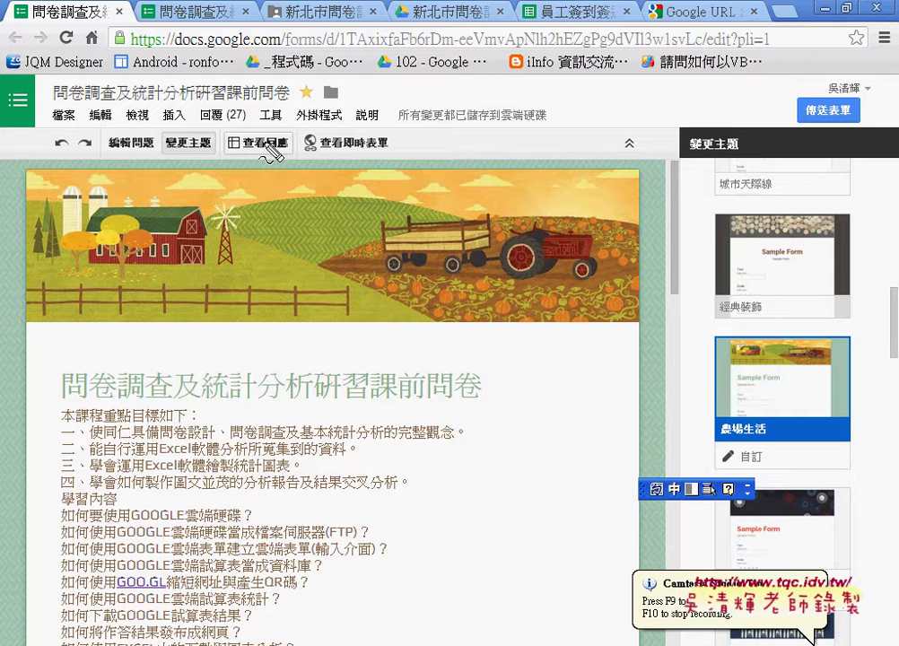
mouse_move(287, 156)
left_mouse_down()
mouse_move(227, 159)
mouse_move(292, 153)
left_mouse_up()
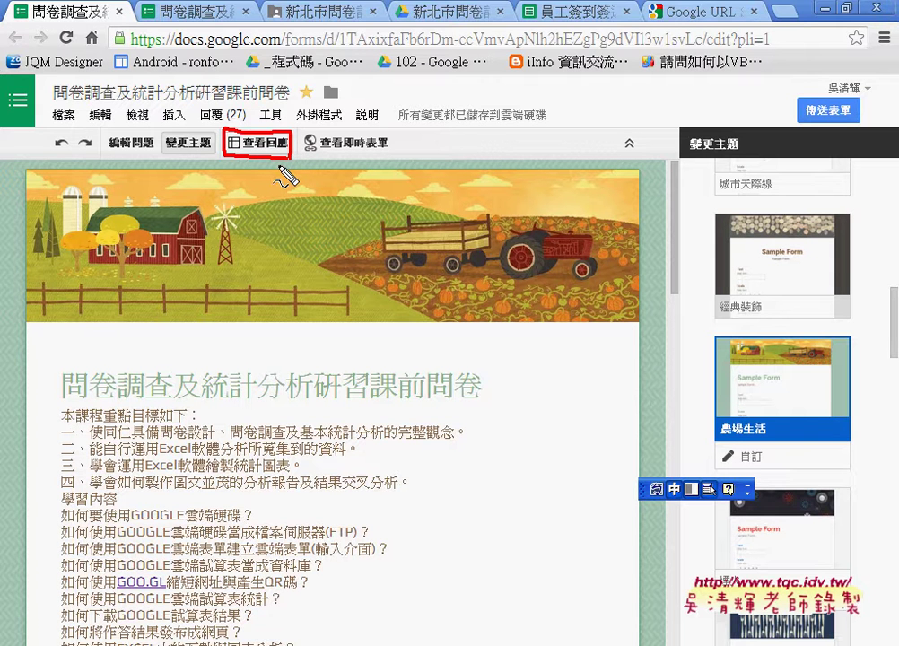
left_click_drag(241, 102, 246, 123)
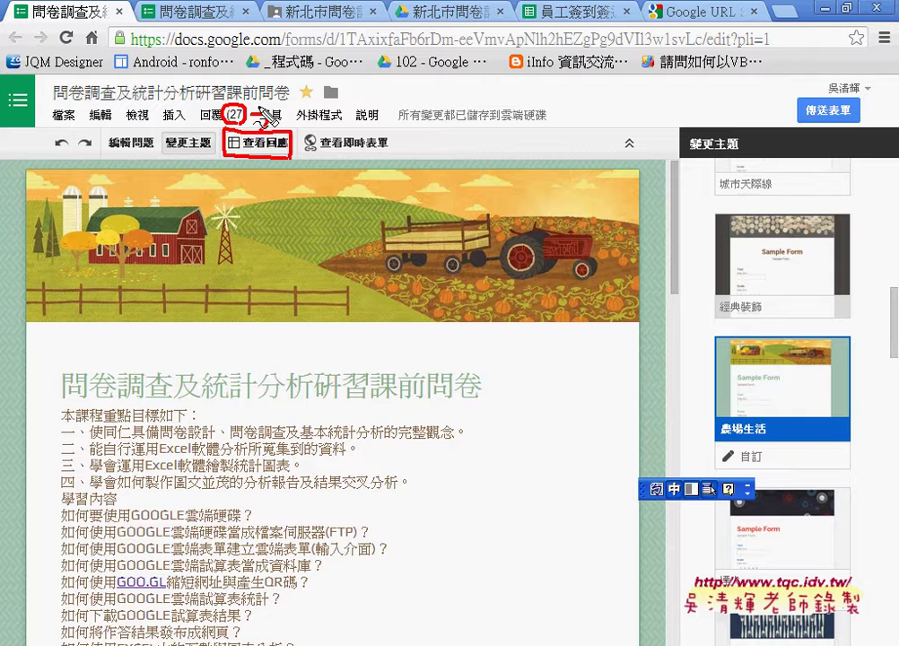
left_click_drag(250, 111, 259, 123)
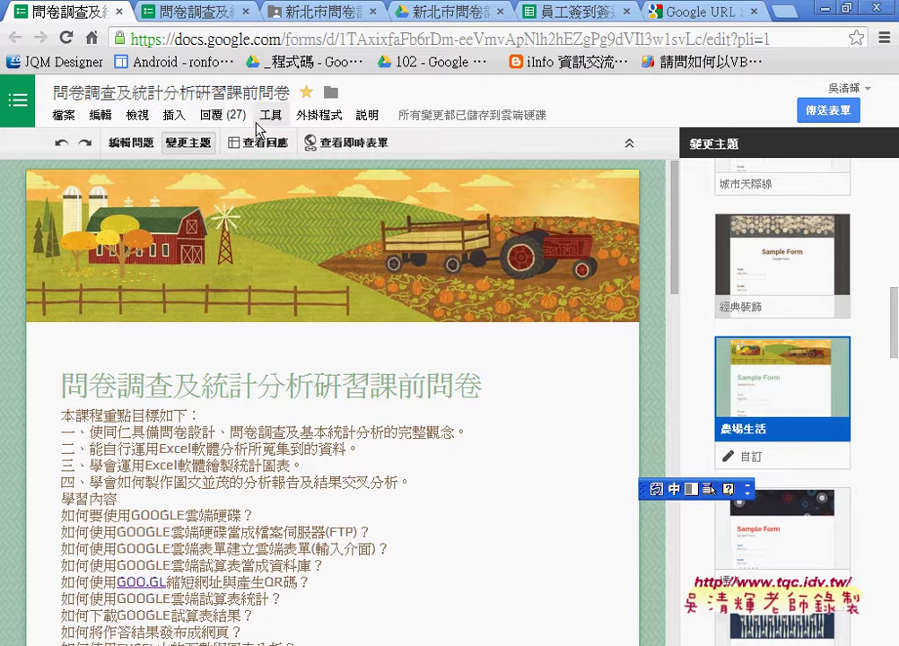
left_click(268, 144)
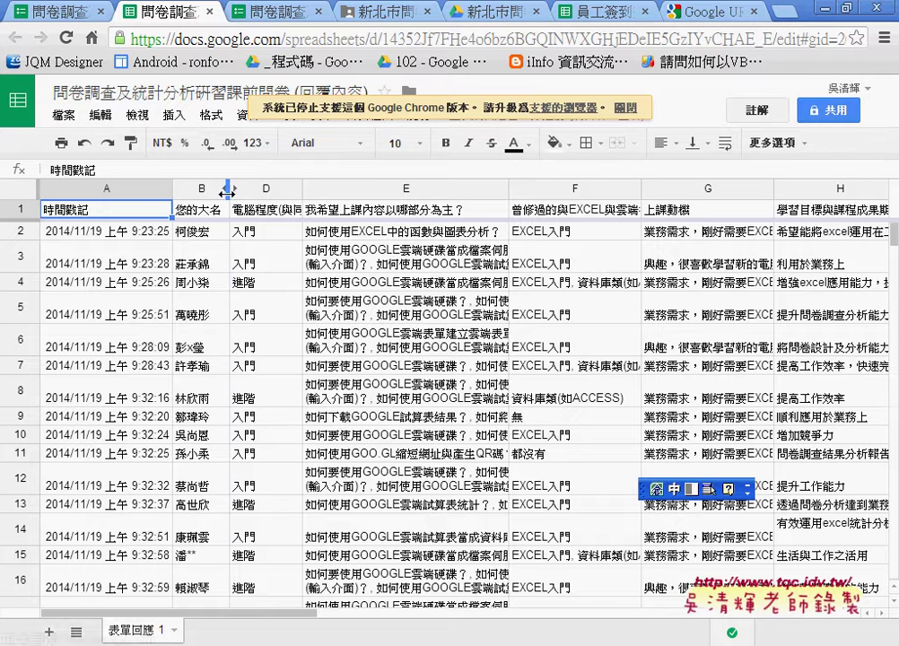
- Narrow column B, dismiss the unsupported-browser warning, and open the 表單 menu
left_click_drag(228, 190, 190, 199)
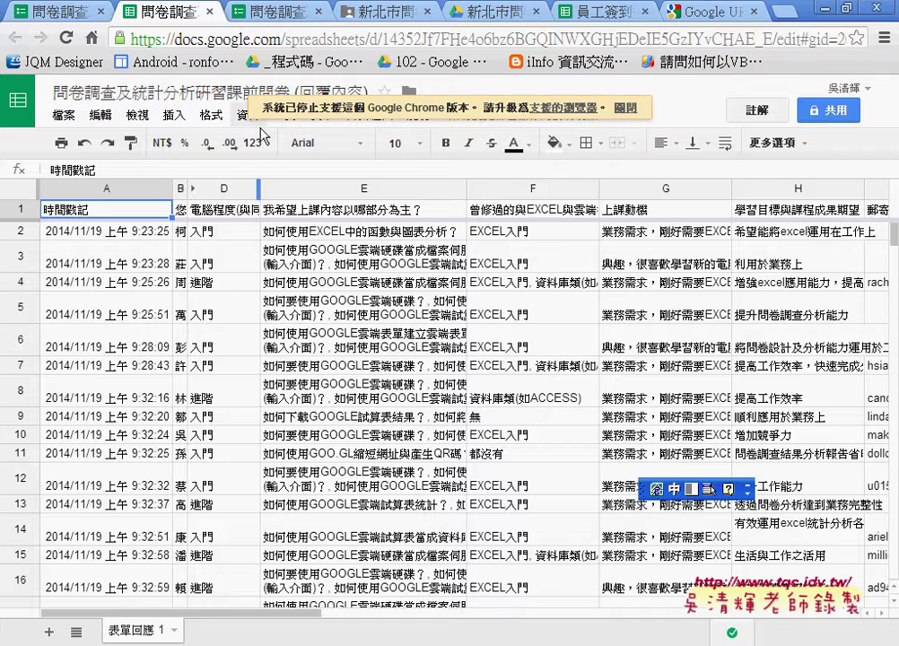
left_click(625, 108)
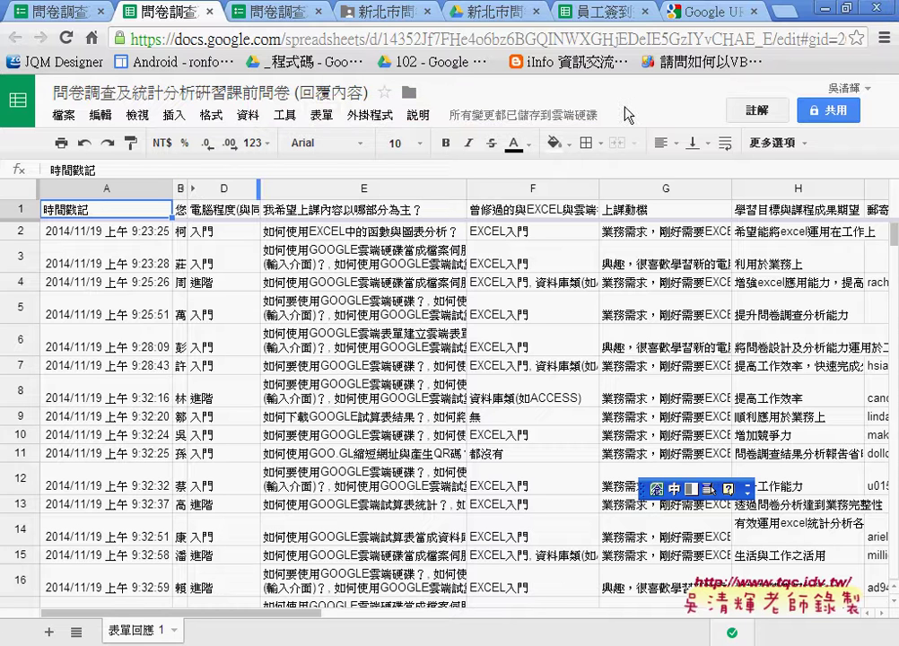
left_click(325, 117)
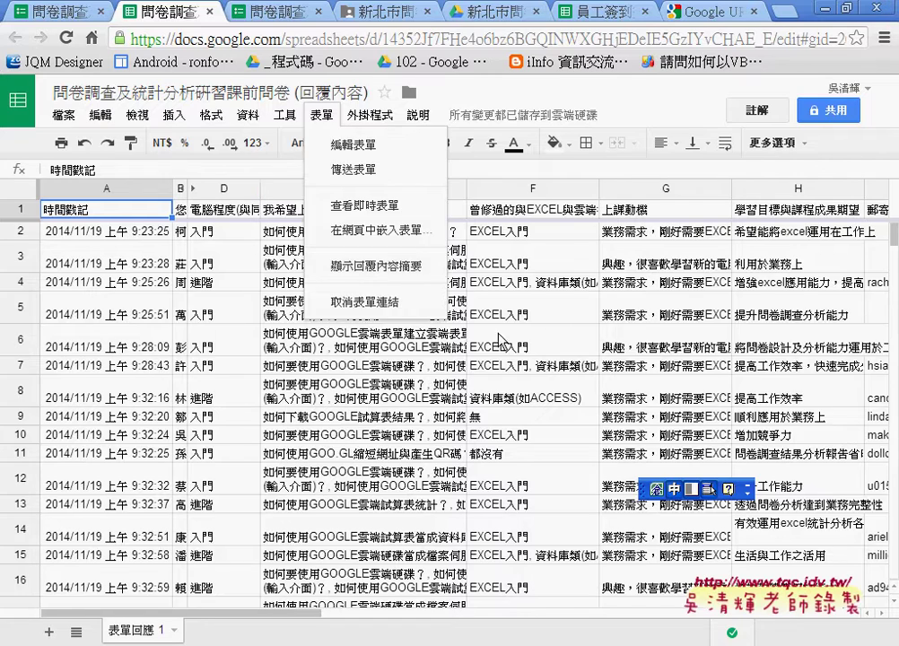
- Close the 表單 menu and review the column D answers down to row 28, selecting D29 and D30
left_click(541, 336)
scroll(529, 478, "down", 5)
scroll(526, 478, "down", 3)
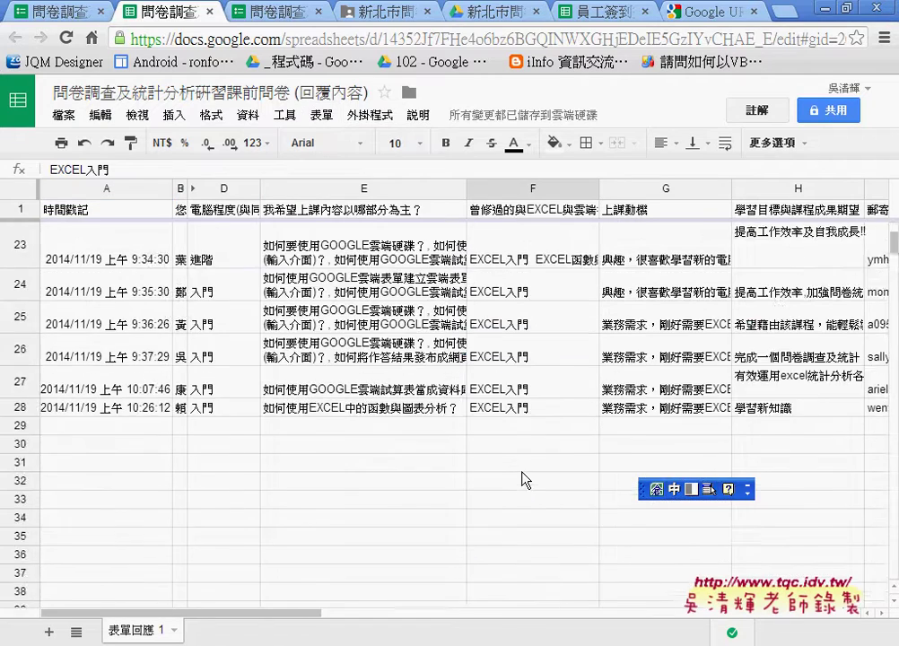
scroll(526, 478, "up", 1)
scroll(518, 477, "up", 3)
scroll(323, 415, "up", 2)
scroll(241, 331, "up", 2)
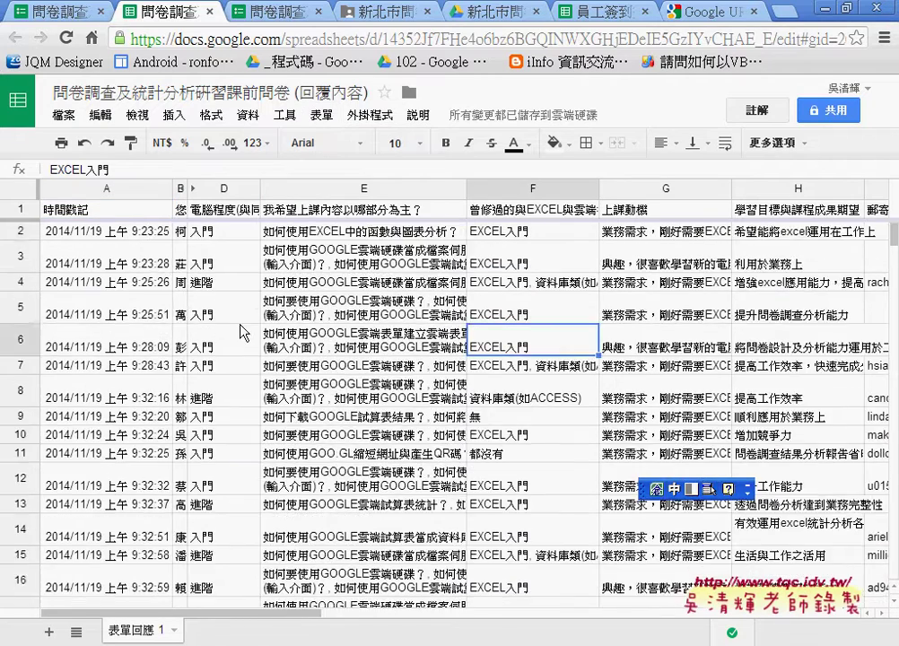
left_click(220, 237)
scroll(205, 350, "down", 3)
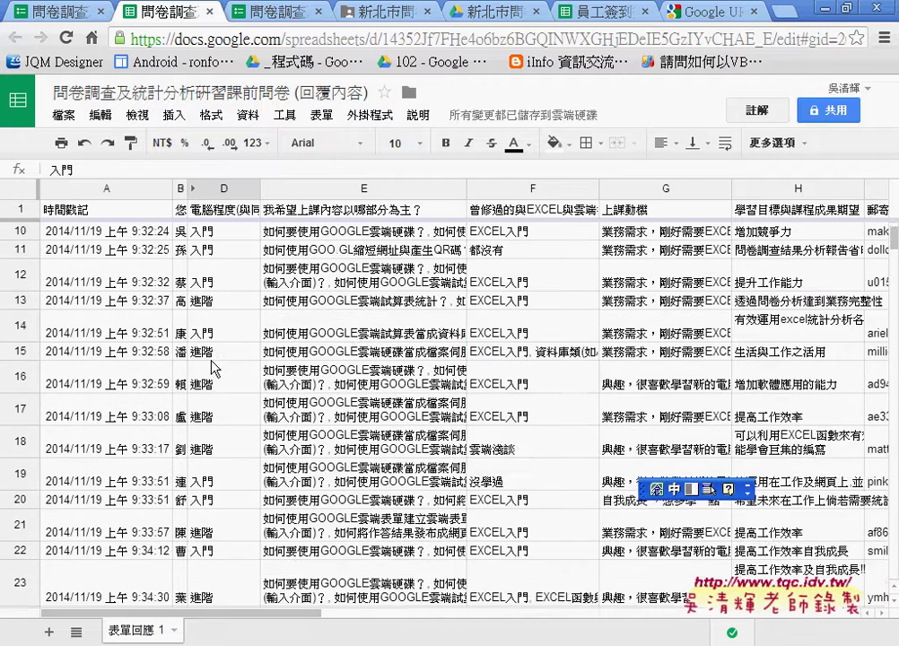
scroll(216, 412, "down", 3)
scroll(213, 446, "down", 2)
left_click(216, 427)
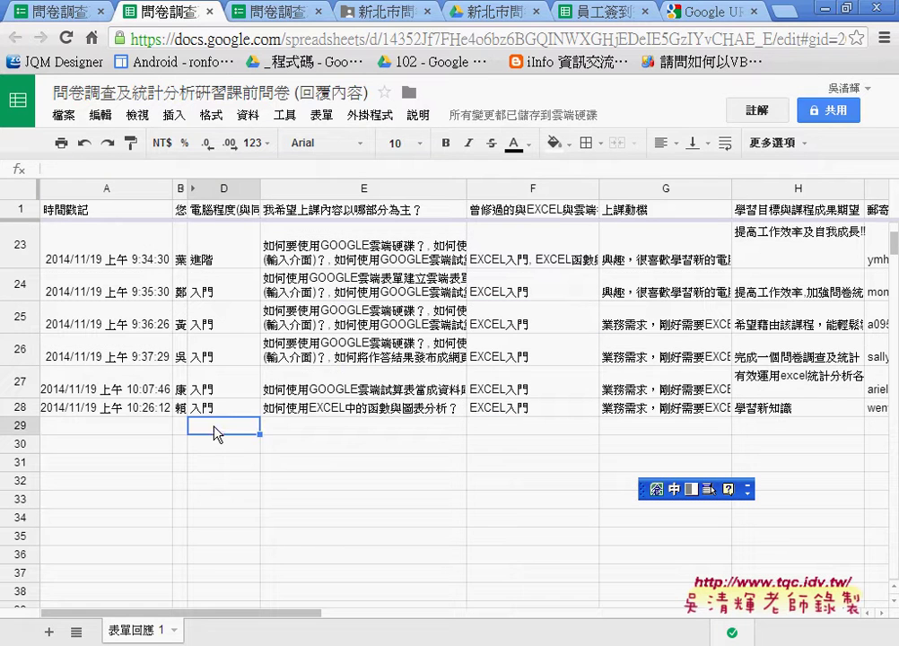
left_click(216, 454)
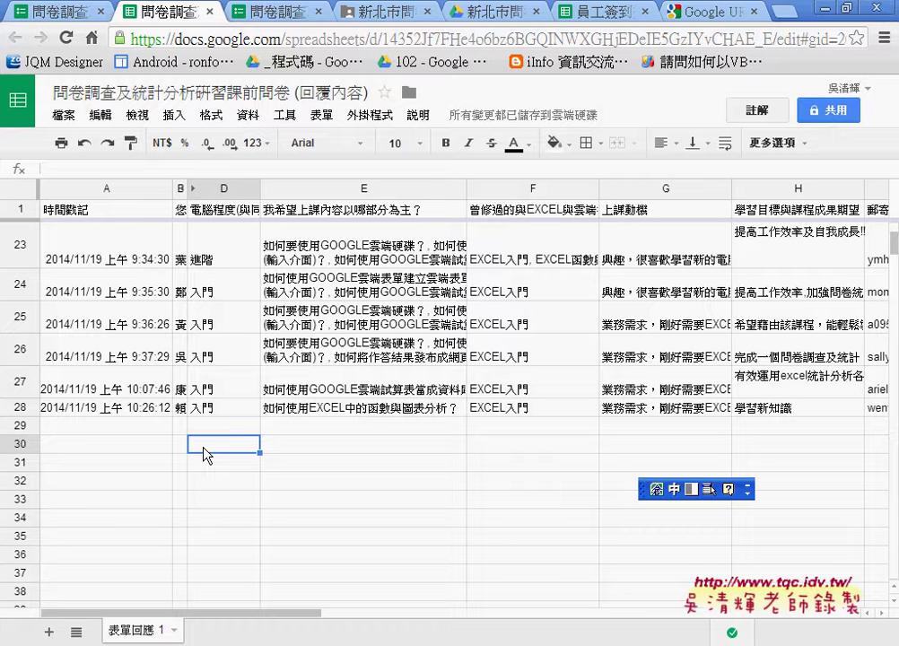
left_click(63, 115)
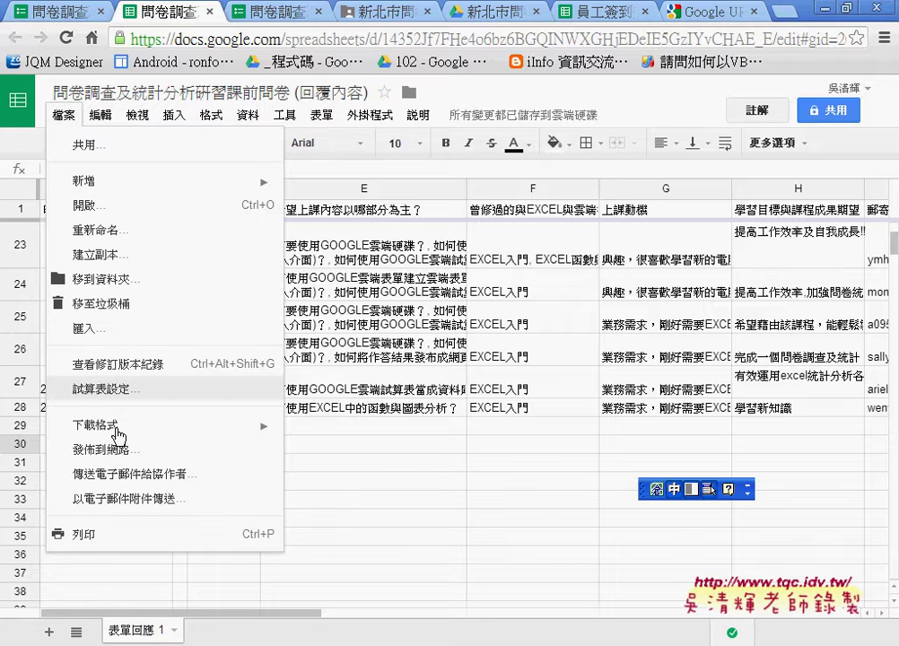
mouse_move(119, 433)
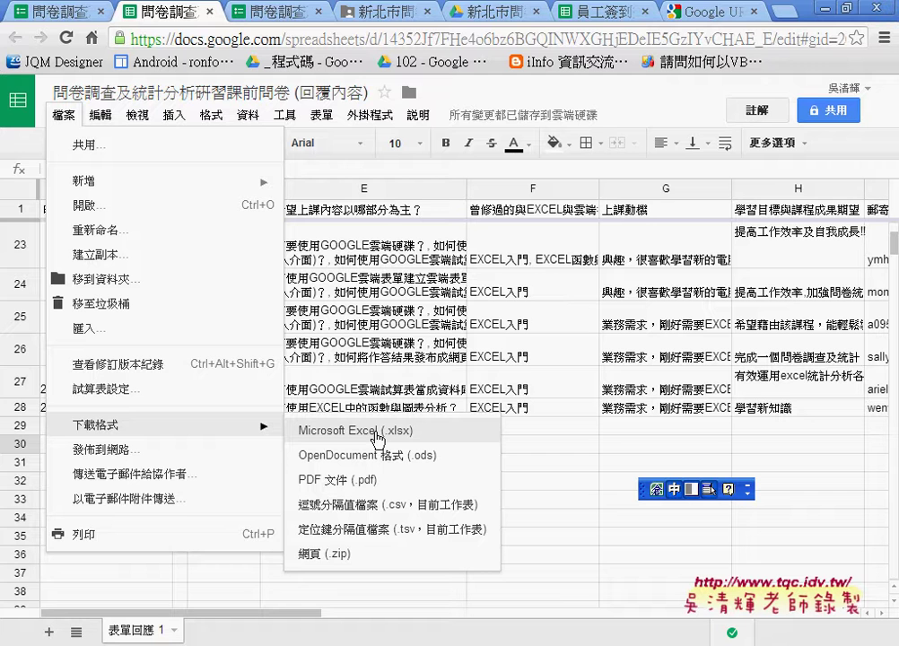
- Copy 進階 and 入門 from D23:D24 into D31:D32, leaving E31 selected beside them
key("Escape")
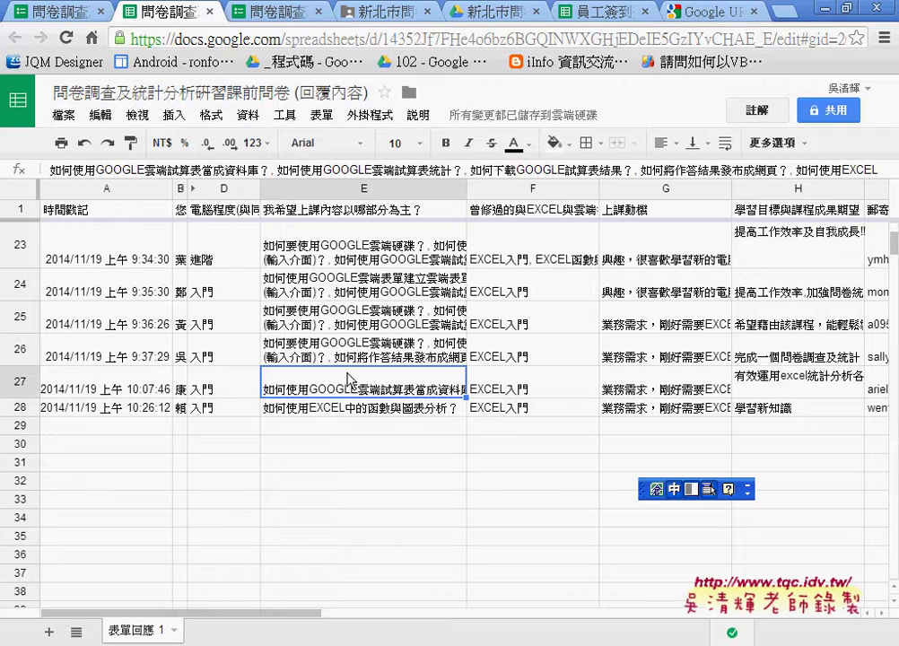
left_click_drag(208, 255, 210, 305)
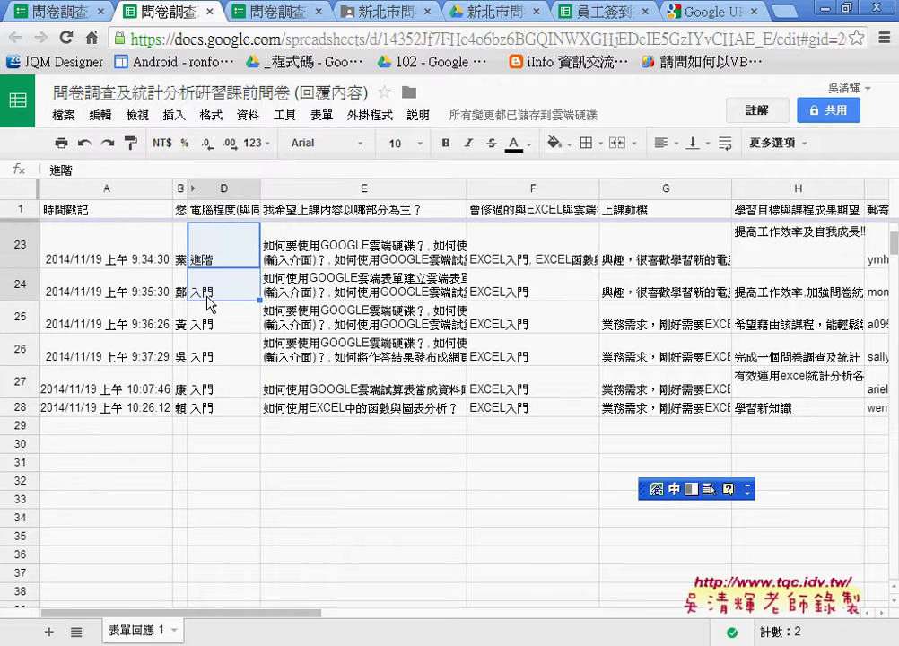
key("ctrl+c")
left_click(213, 467)
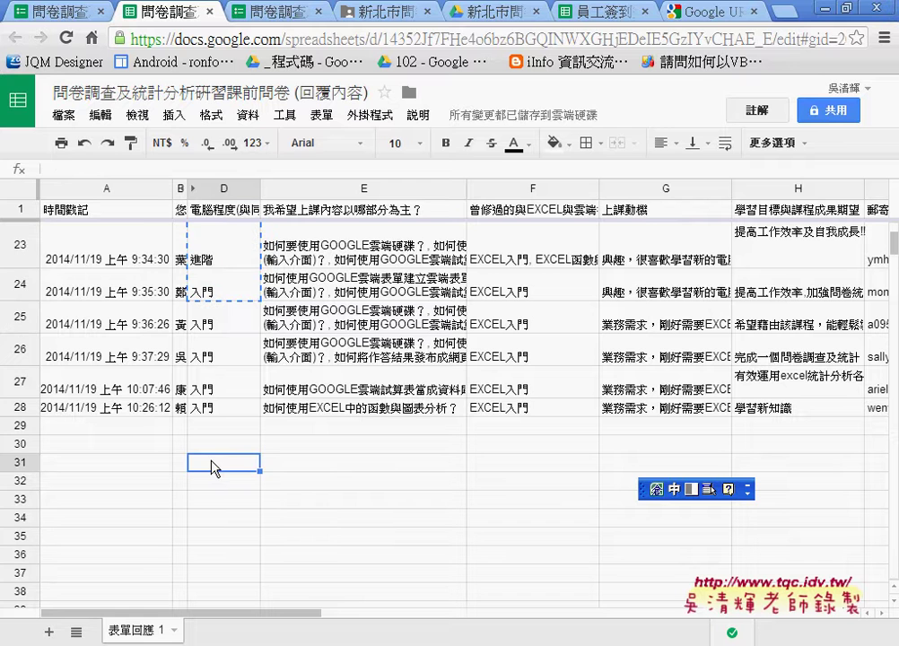
key("ctrl+v")
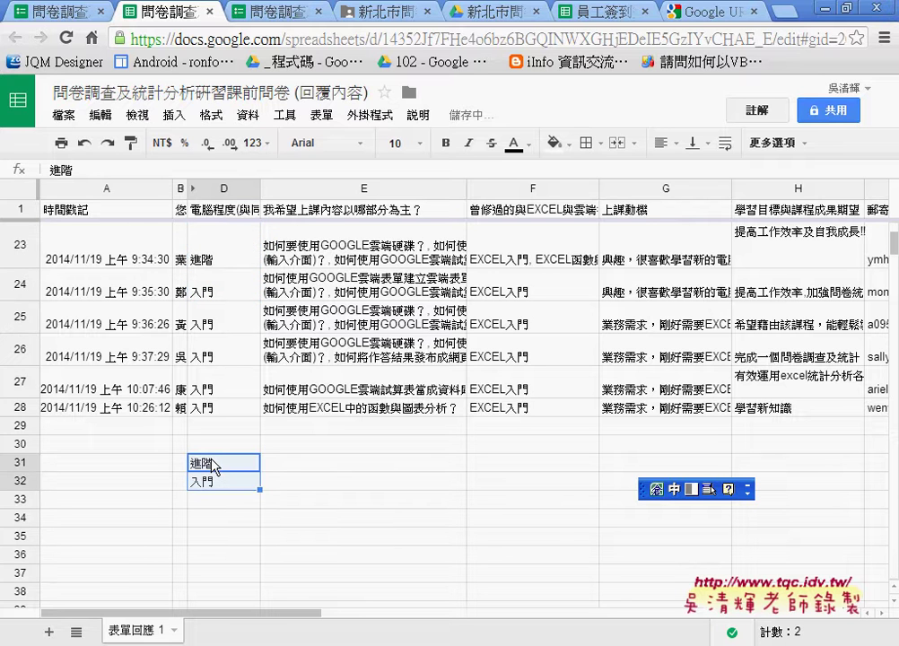
left_click(275, 466)
left_click(279, 484)
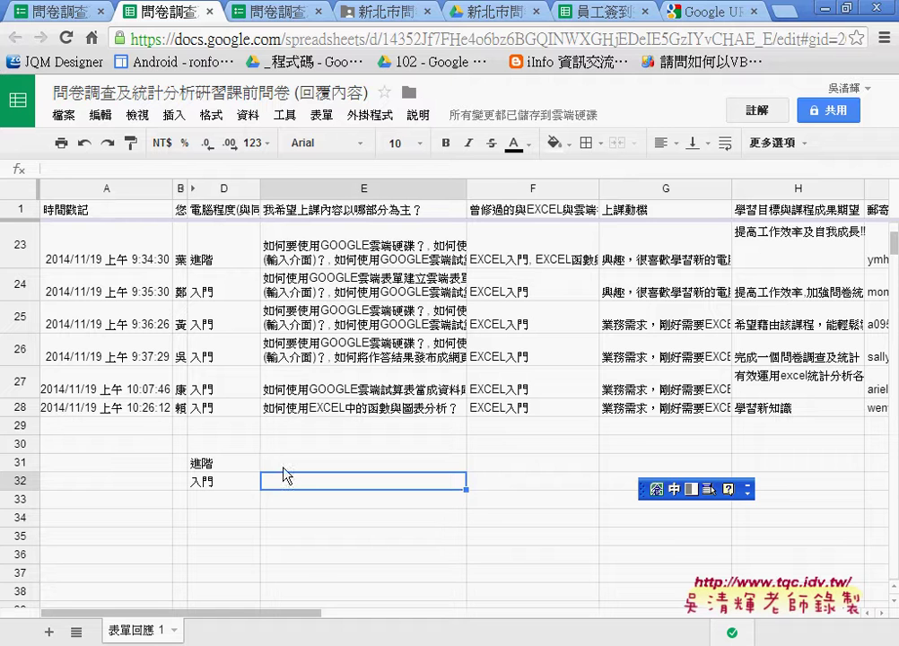
key("Up")
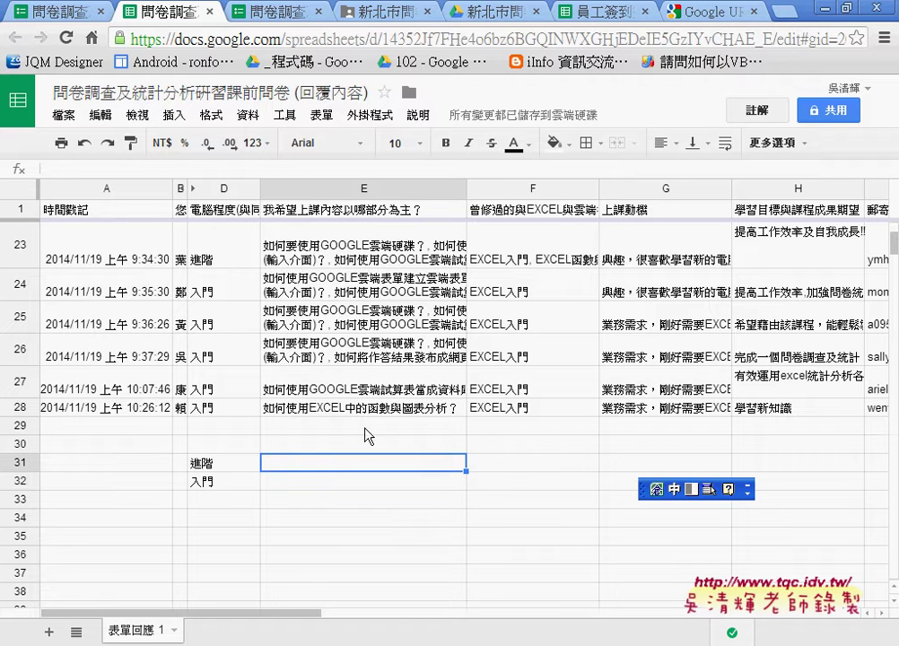
left_click(224, 473)
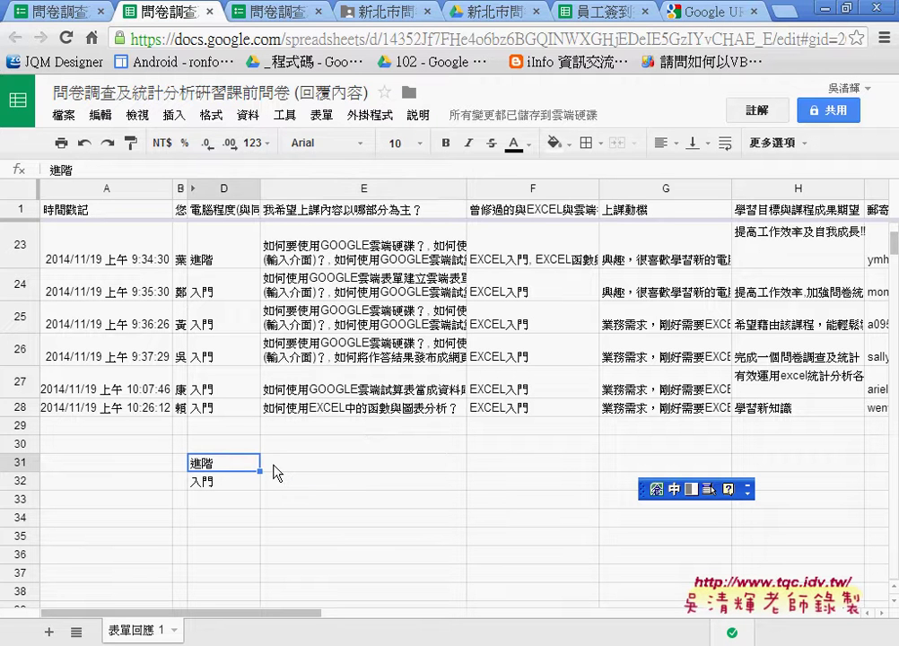
left_click(278, 468)
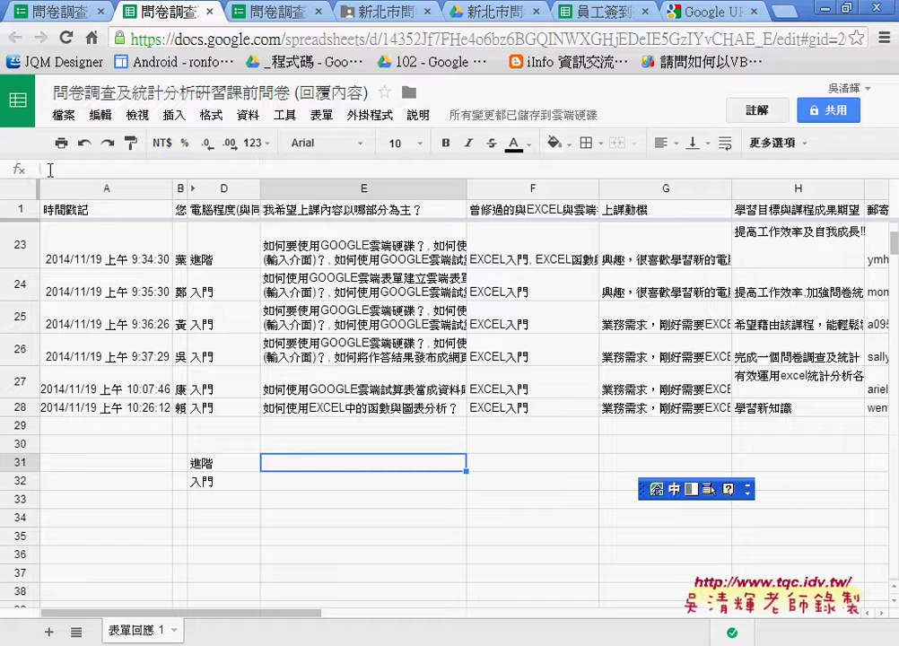
- Switch the IME to English, type =cou in E31, and insert COUNTIF from autocomplete
left_click(97, 166)
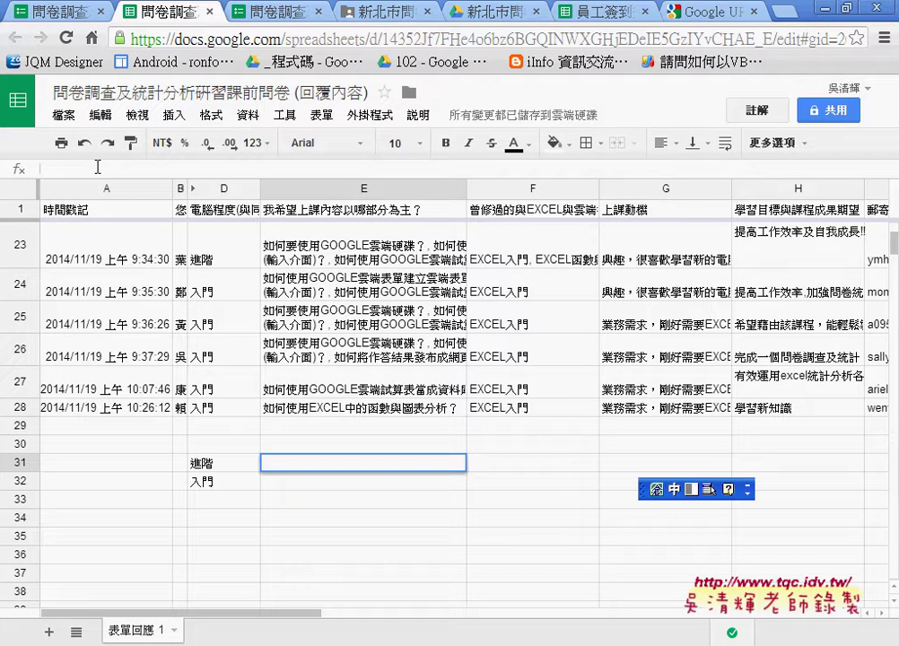
type("=")
type("cou")
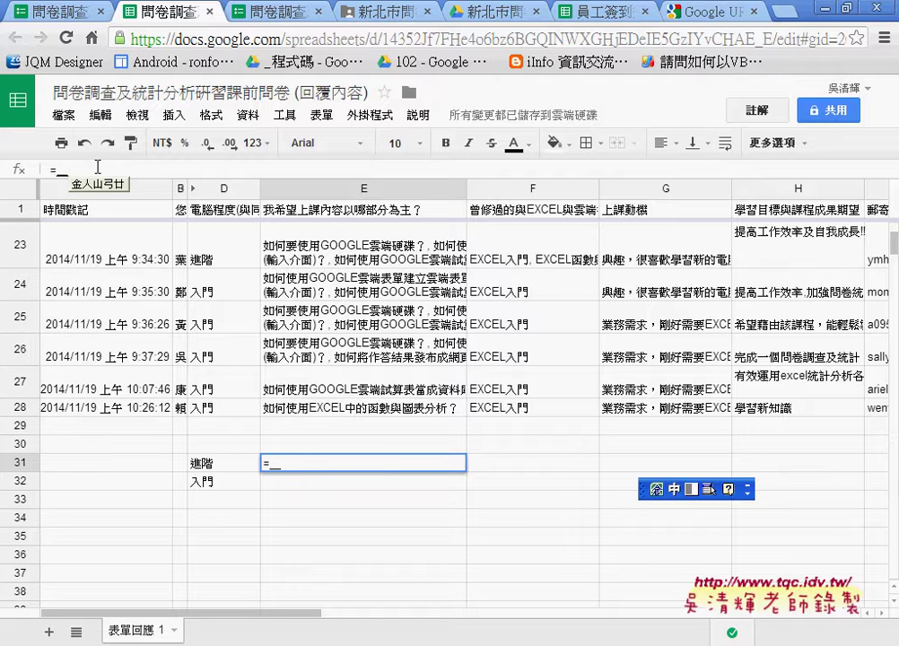
key("ctrl+space")
type("cou")
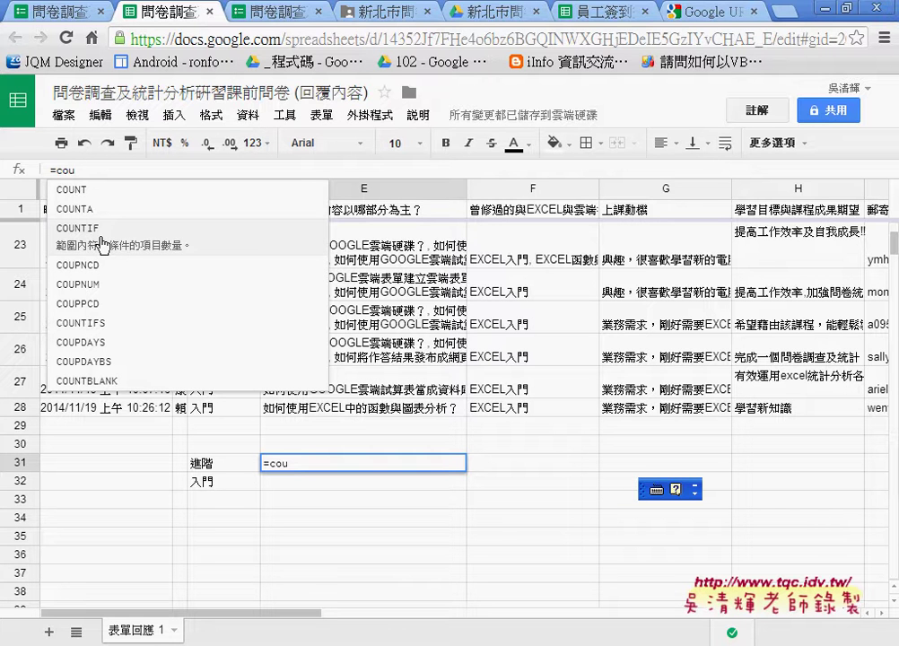
left_click(104, 244)
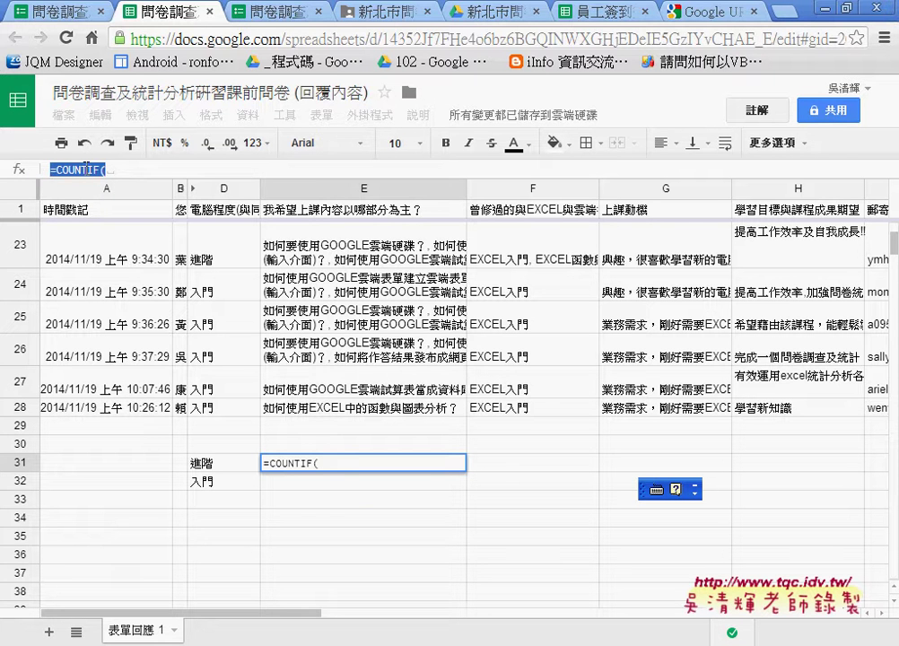
left_click(120, 168)
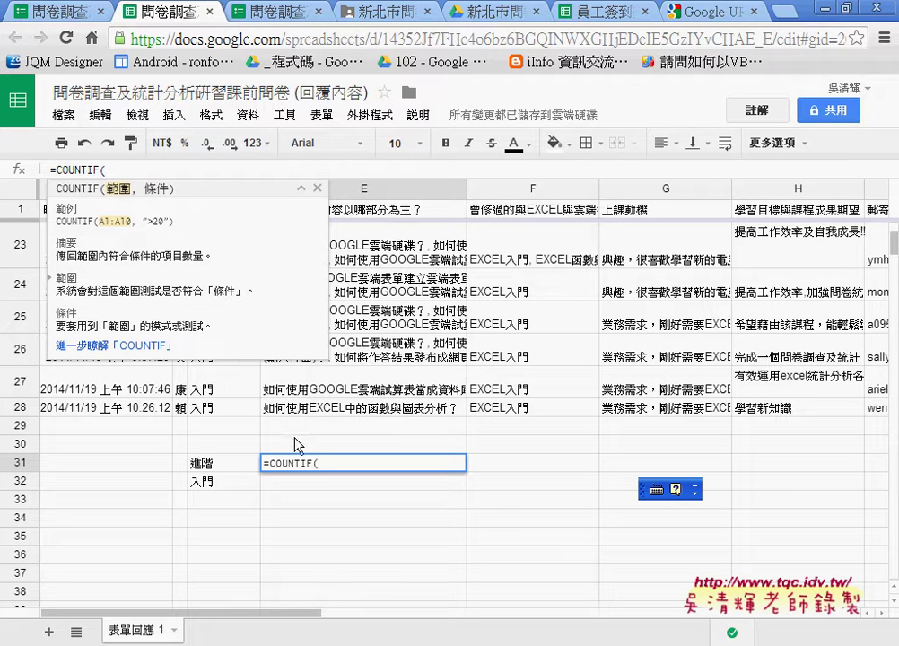
left_click(317, 191)
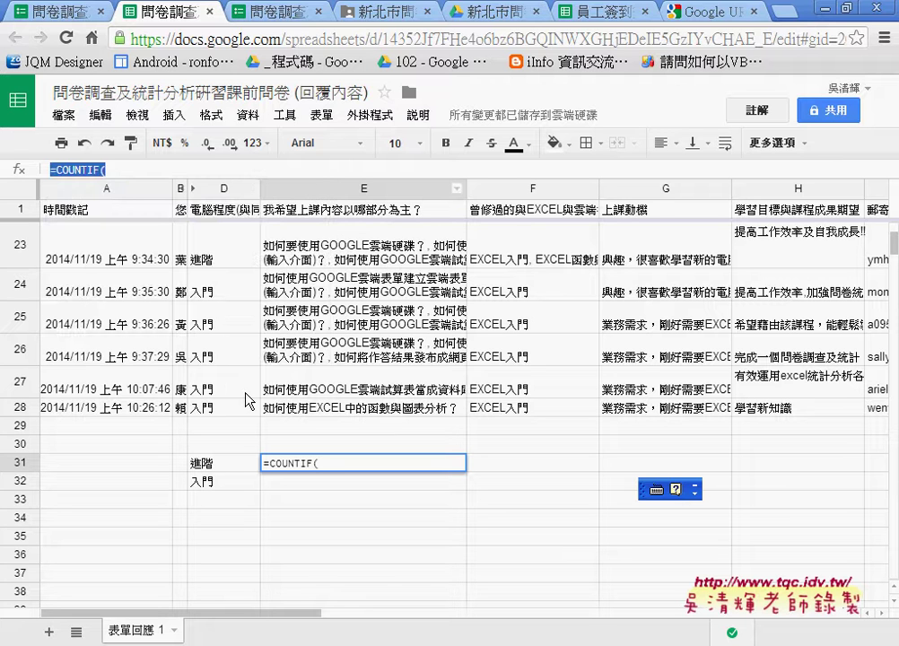
- Select the skill-level answer range D2:D28 in column D
scroll(222, 415, "up", 1)
scroll(222, 404, "up", 5)
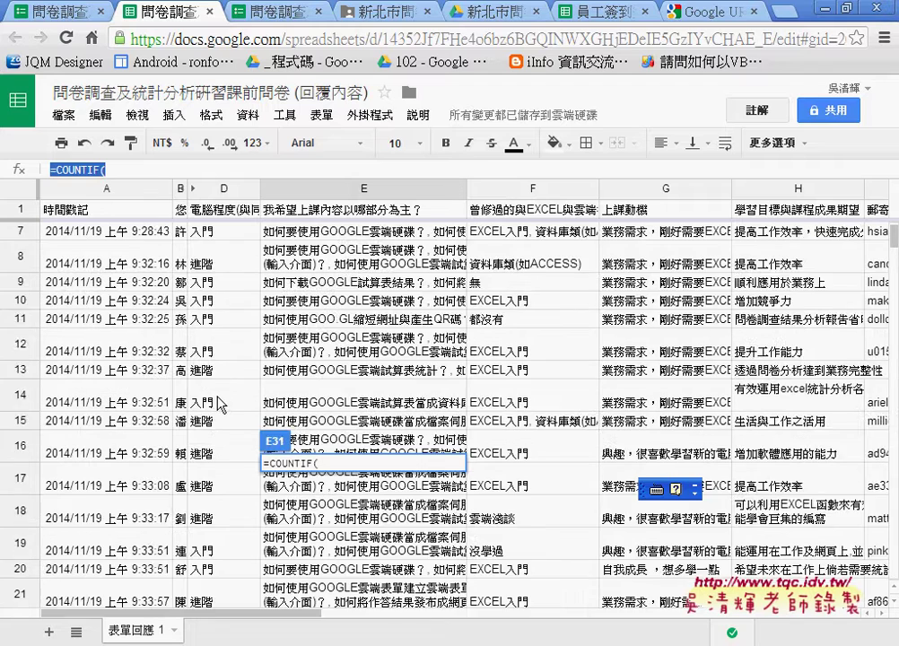
scroll(223, 396, "up", 2)
left_click(221, 235)
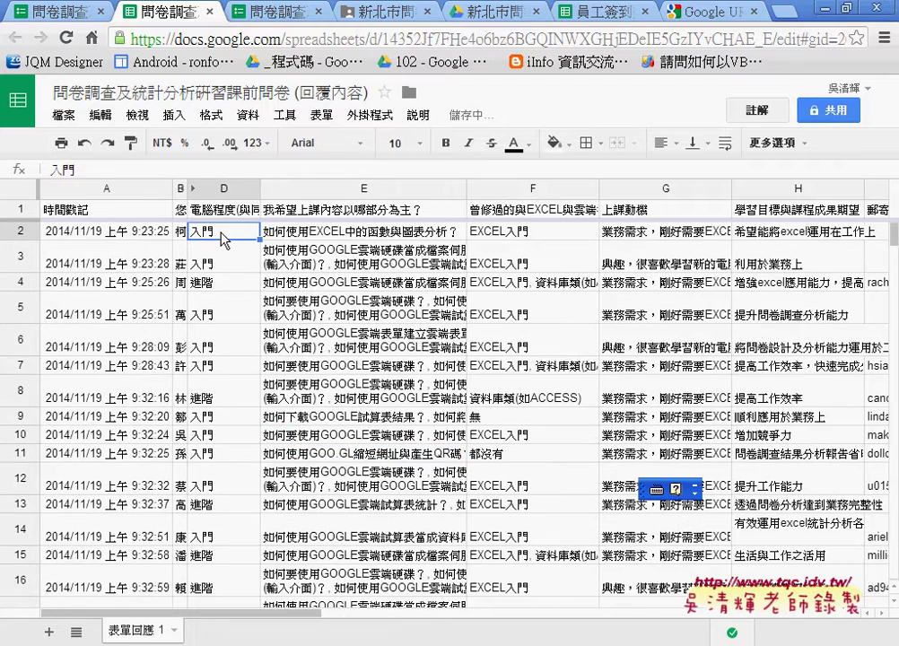
scroll(221, 269, "down", 2)
scroll(223, 279, "down", 4)
scroll(222, 282, "down", 3)
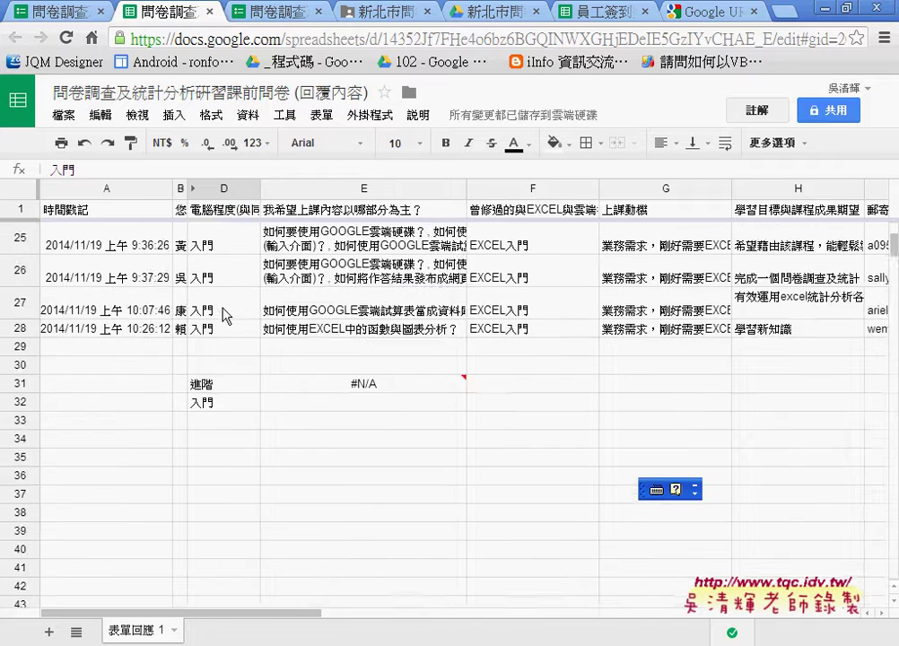
scroll(224, 288, "down", 1)
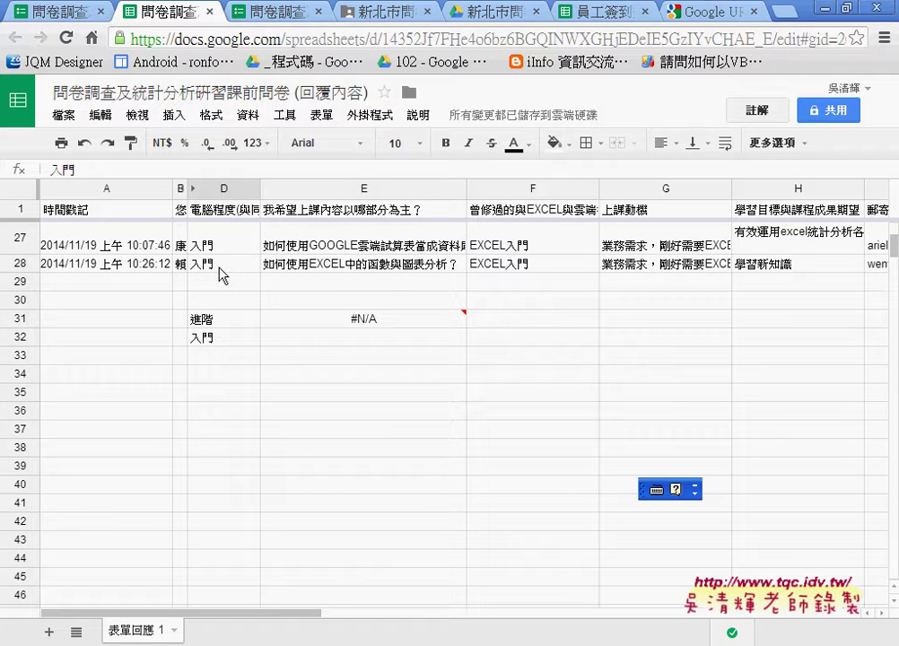
left_click(220, 267, "shift")
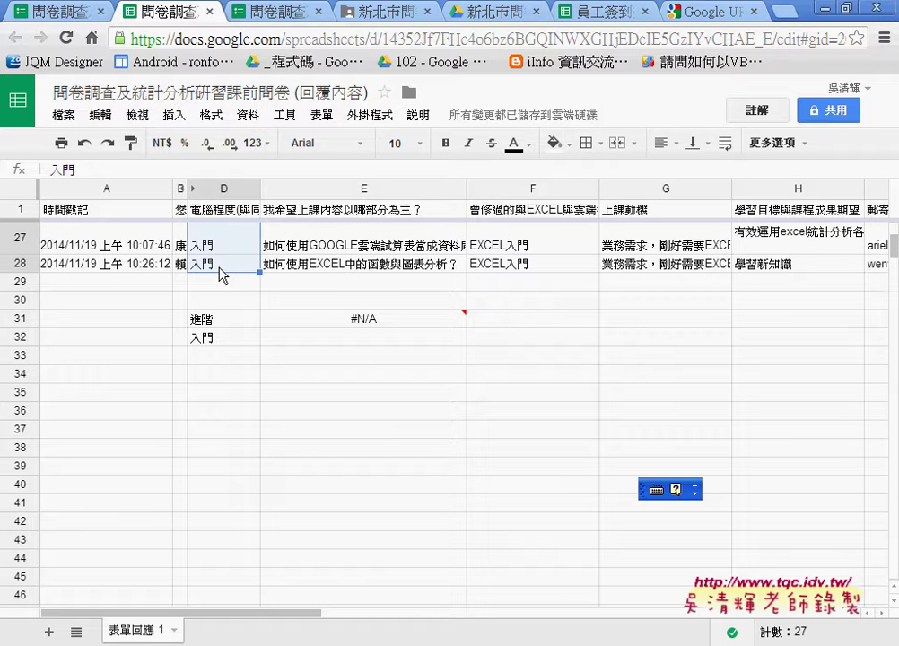
- Complete and enter =COUNTIF(D2:D28,D31) in E31, giving a count of 9
left_click(293, 316)
left_click(104, 169)
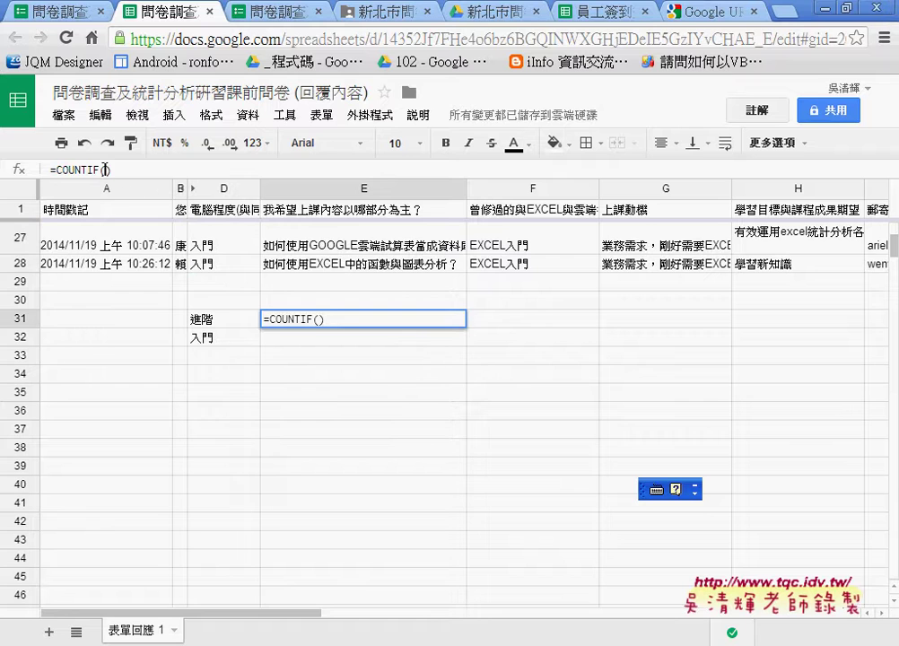
scroll(231, 293, "up", 5)
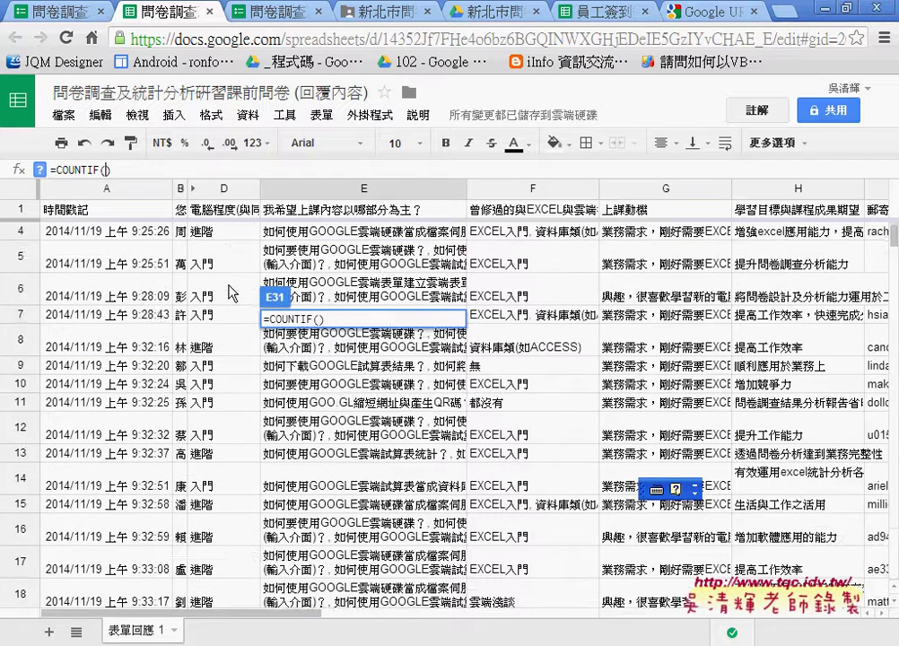
scroll(225, 270, "up", 1)
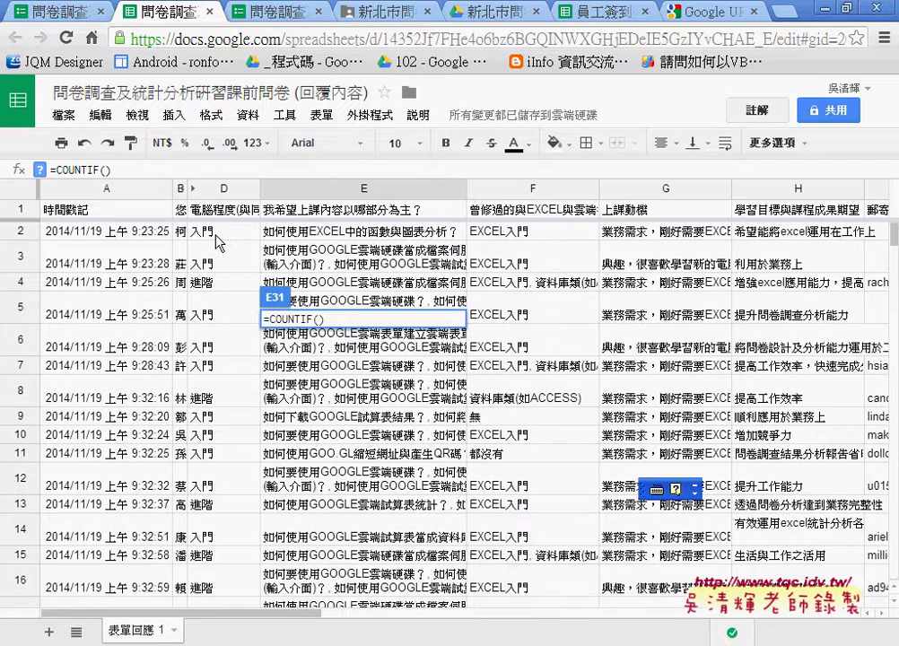
left_click(216, 237)
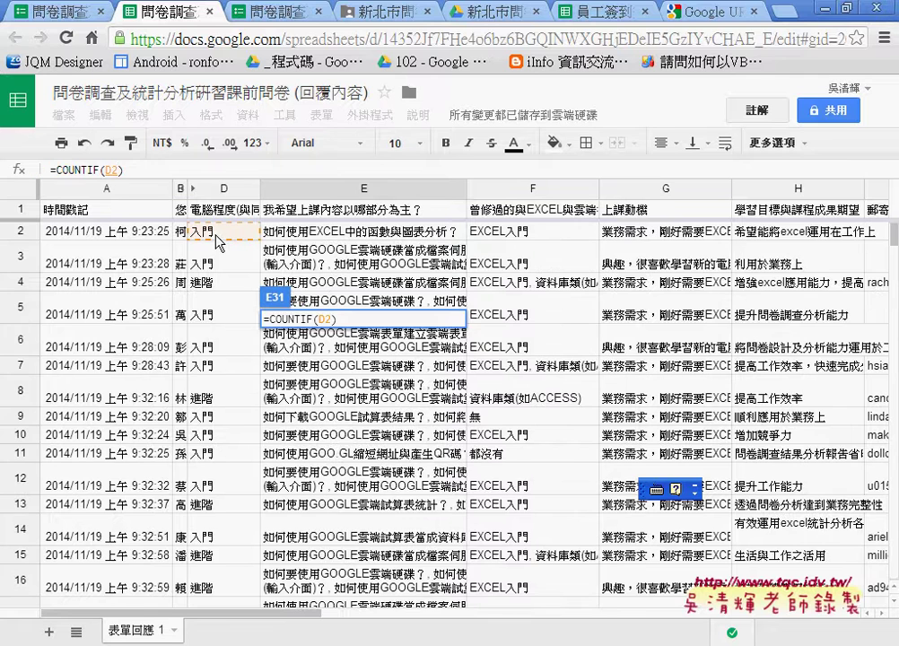
scroll(213, 279, "down", 5)
scroll(213, 285, "down", 3)
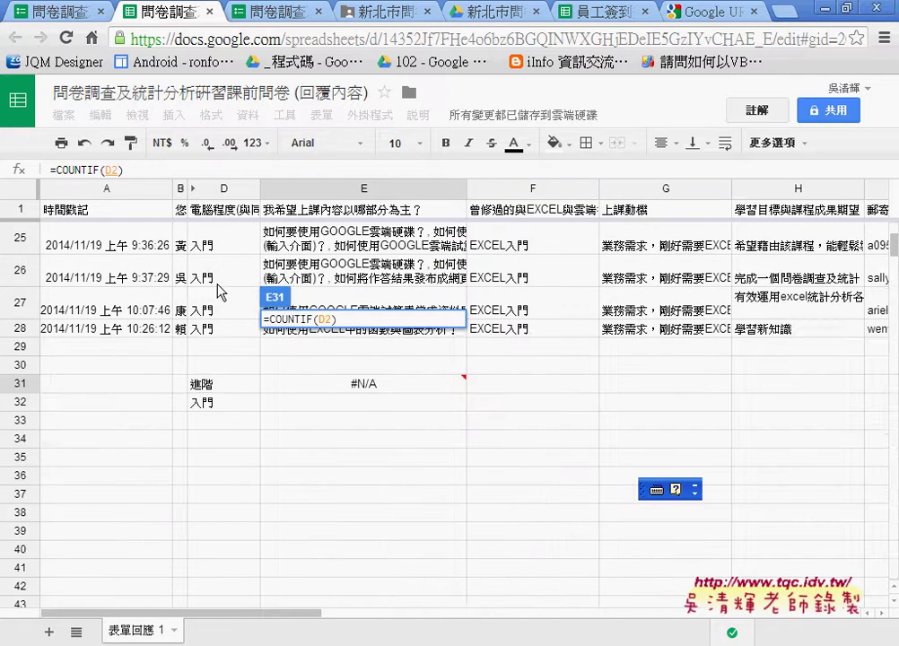
left_click(230, 334, "shift")
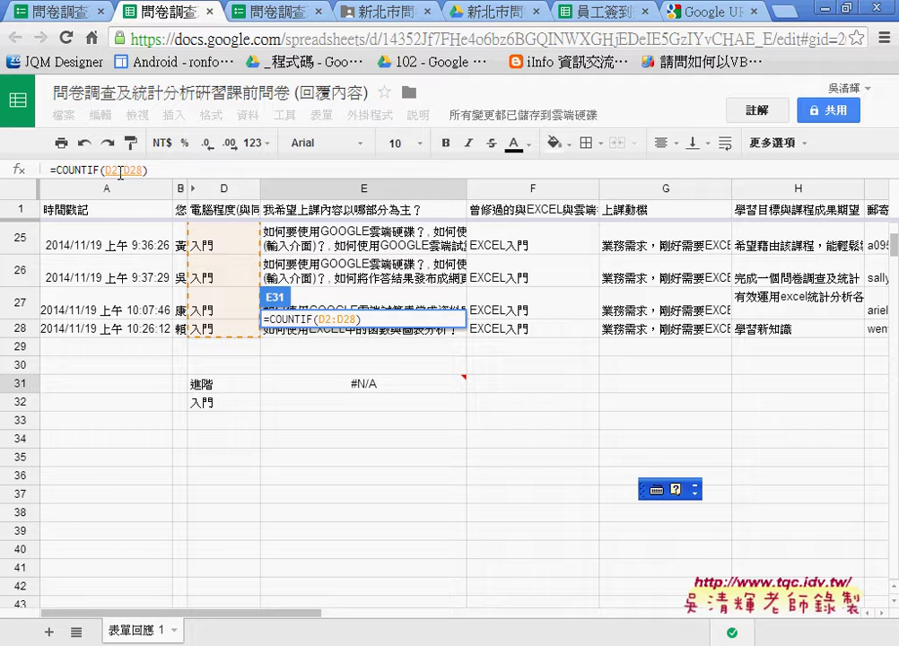
type(",")
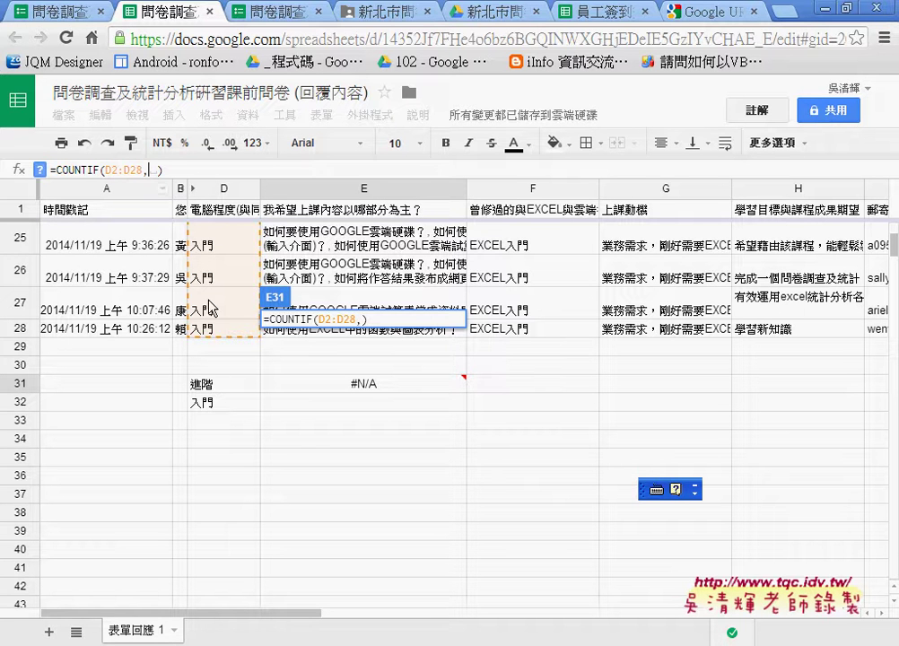
left_click(218, 394)
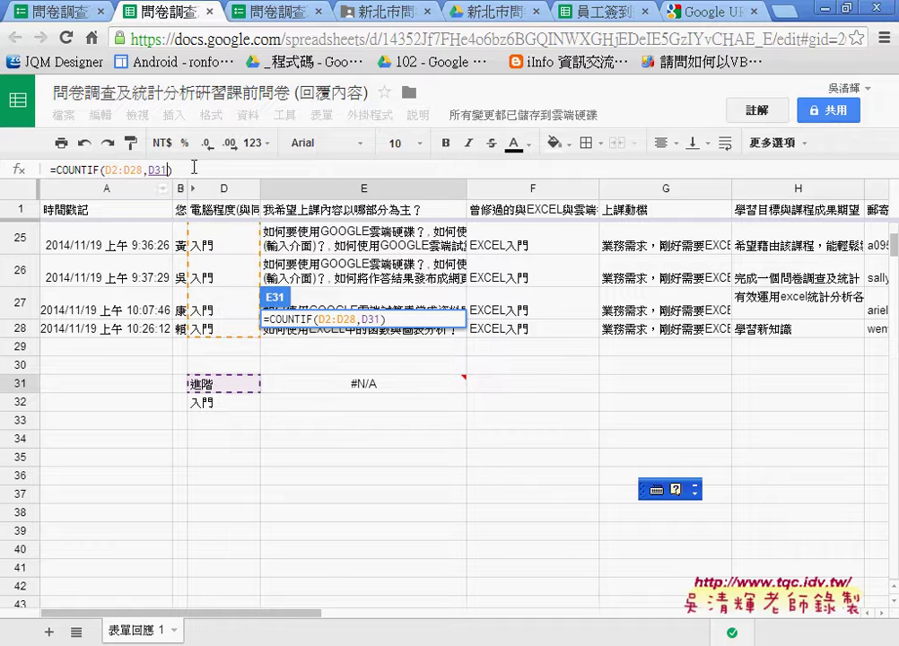
left_click(194, 168)
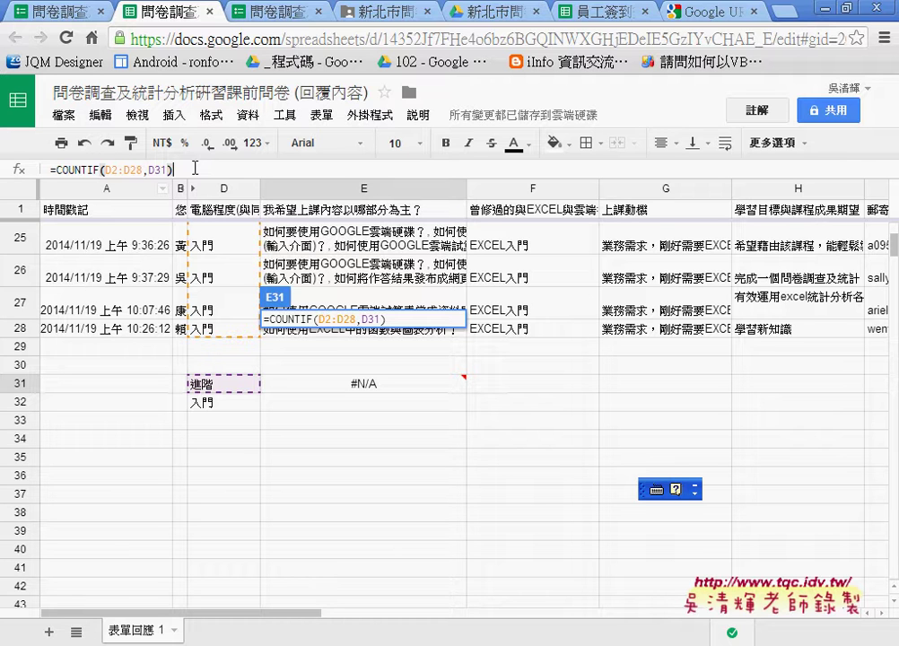
key("Return")
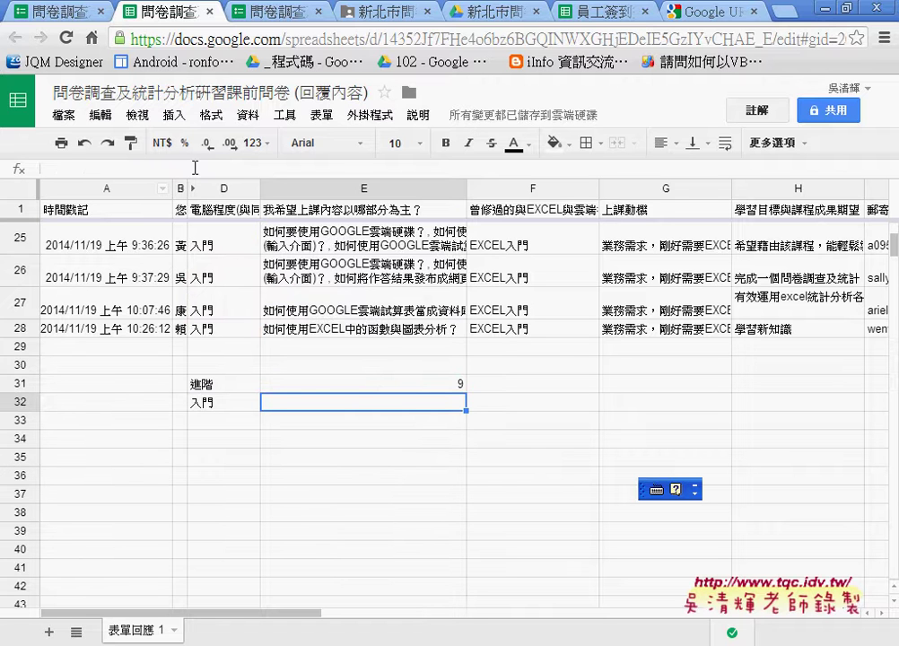
- Paste E31's formula into E32 with D32 as criterion, giving 18, then select D31:E32
left_click(325, 385)
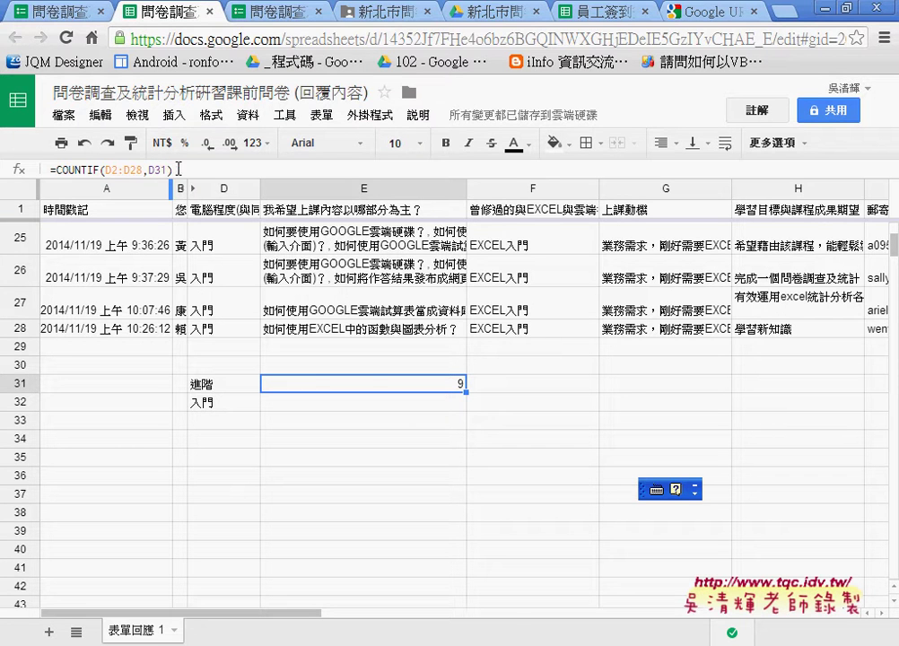
left_click_drag(171, 168, 47, 170)
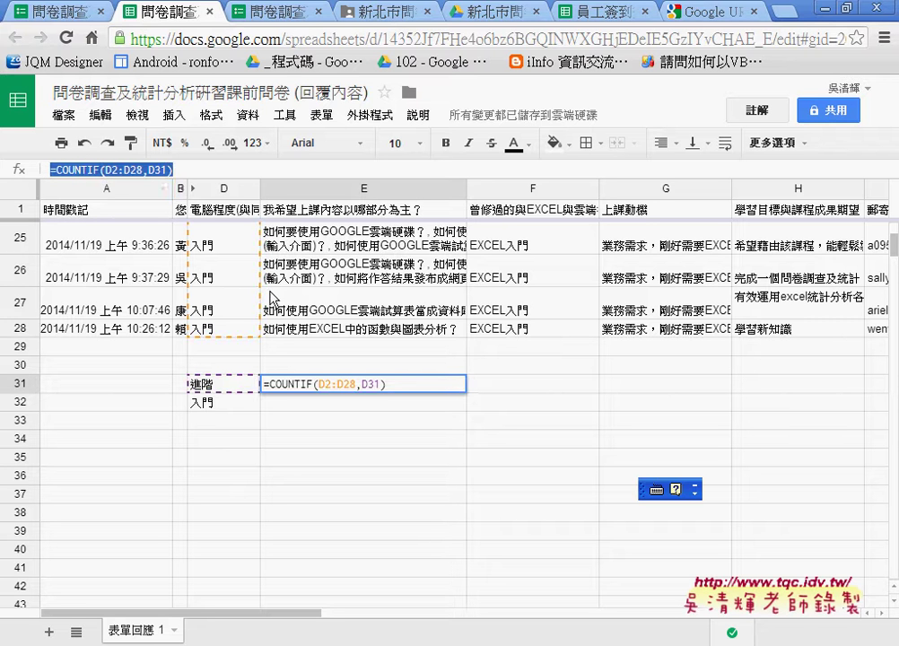
key("Return")
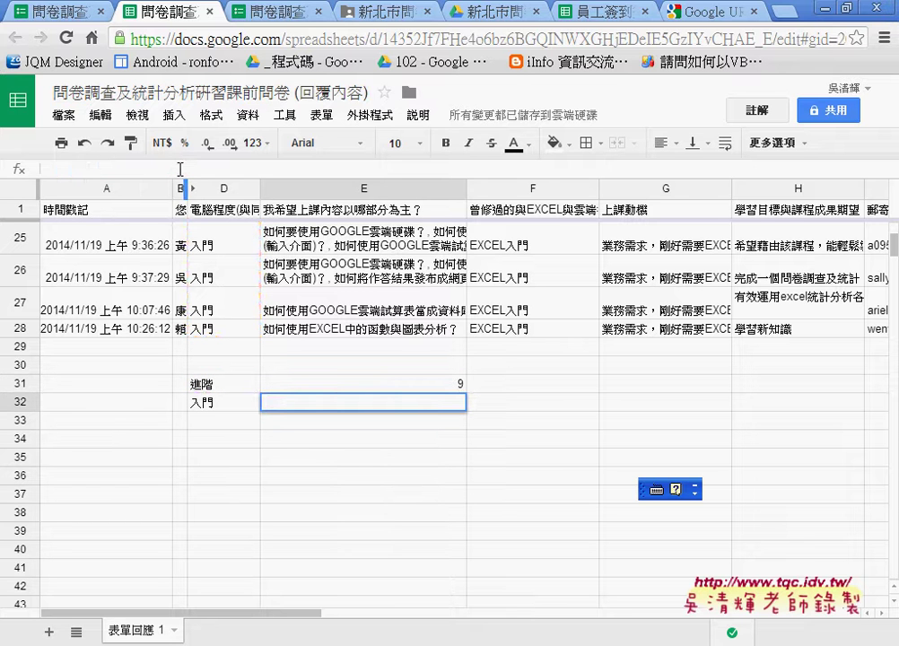
type("=COUNTIF(D2:D28,D31)")
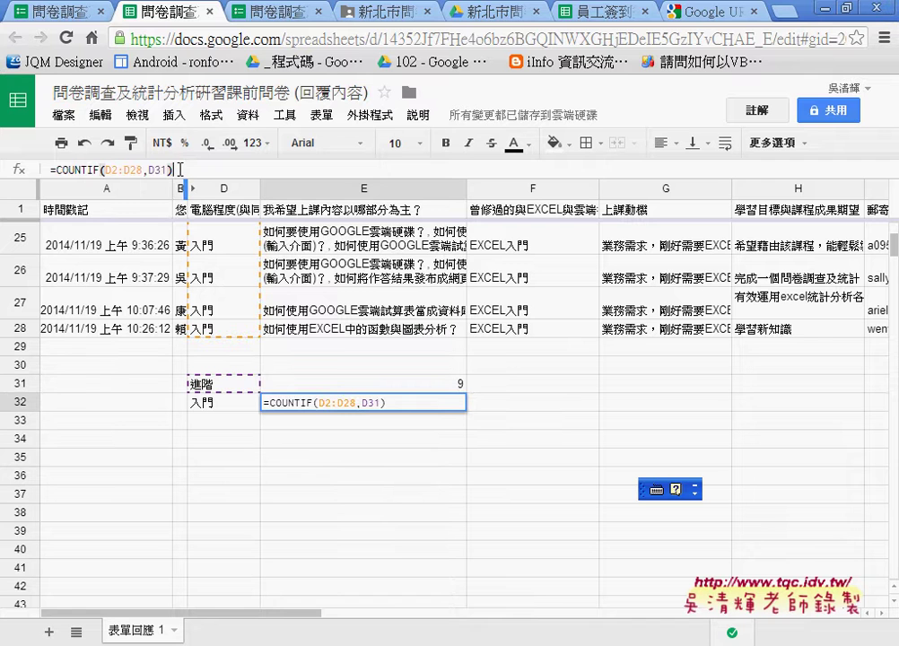
key("Left")
key("Left")
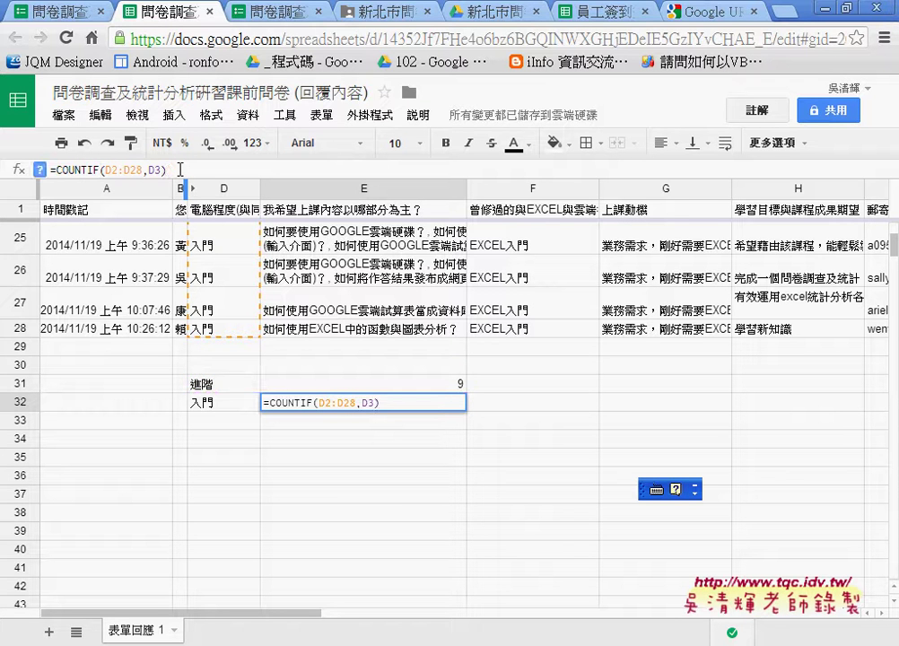
key("Delete")
type("2")
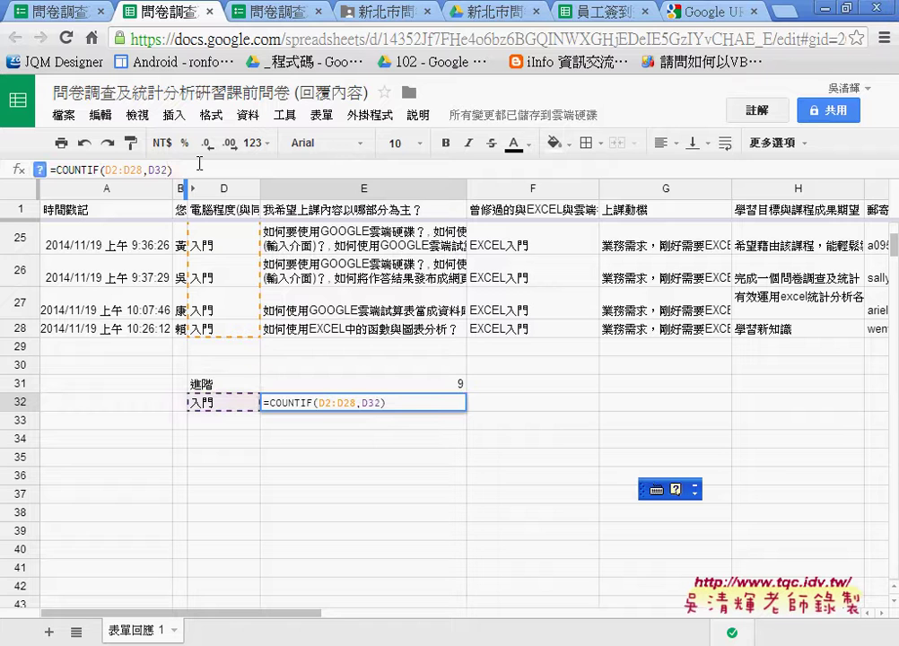
key("Return")
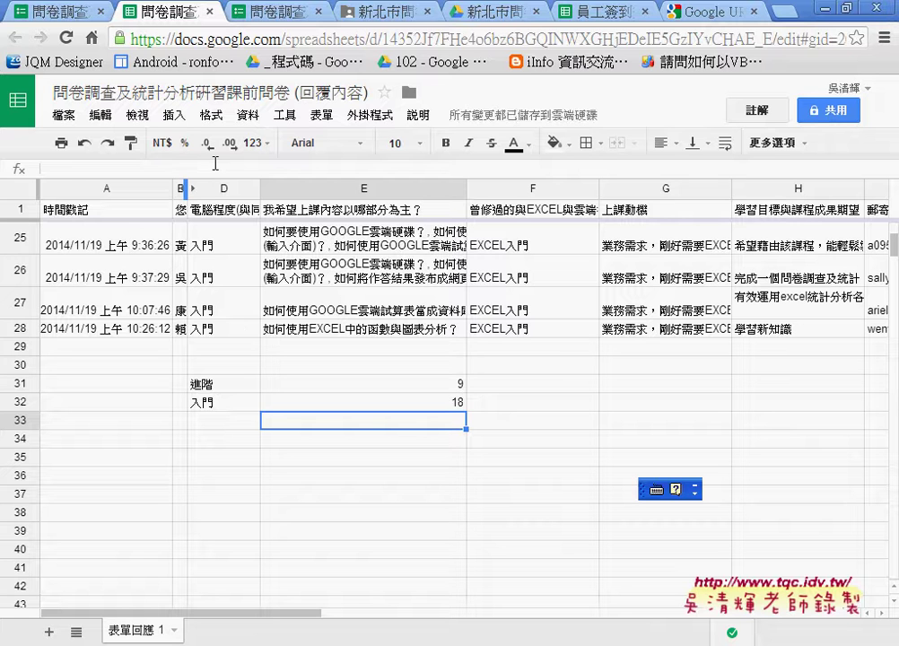
left_click_drag(235, 386, 367, 409)
left_click(175, 119)
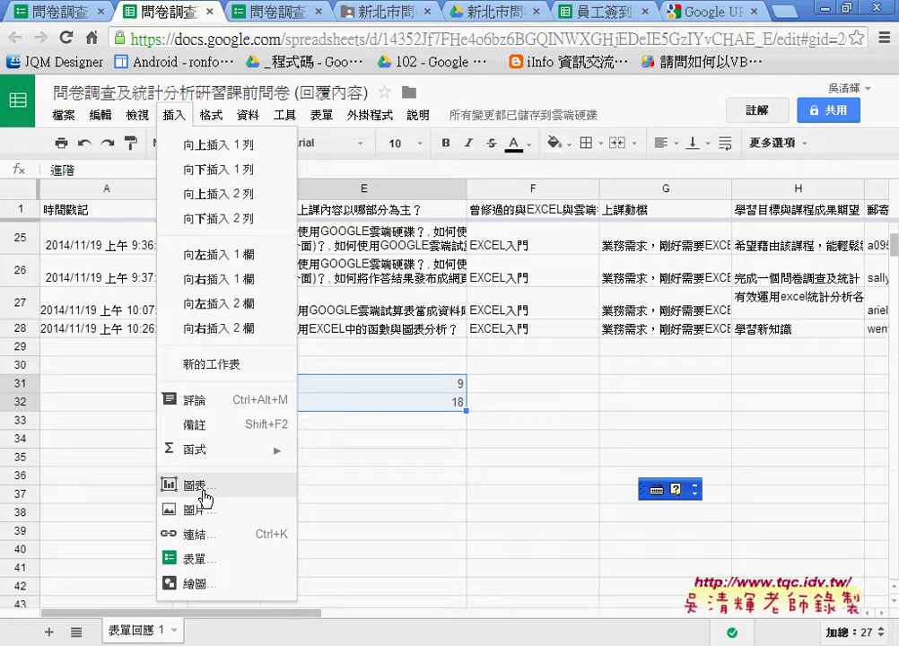
left_click(420, 391)
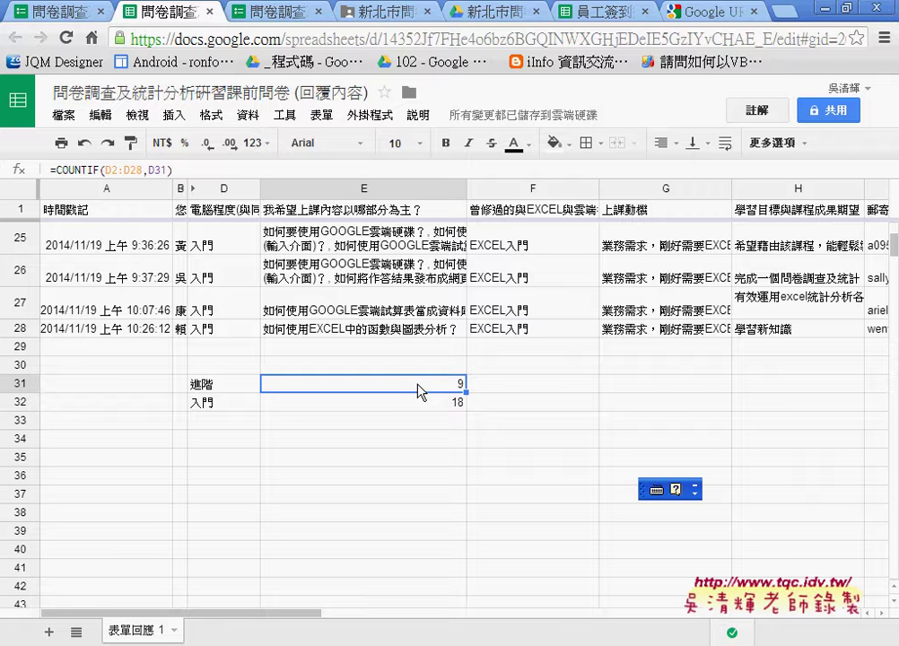
- Download the sheet as Microsoft Excel (.xlsx) and open the file from Chrome's download bar
left_click(64, 118)
mouse_move(97, 434)
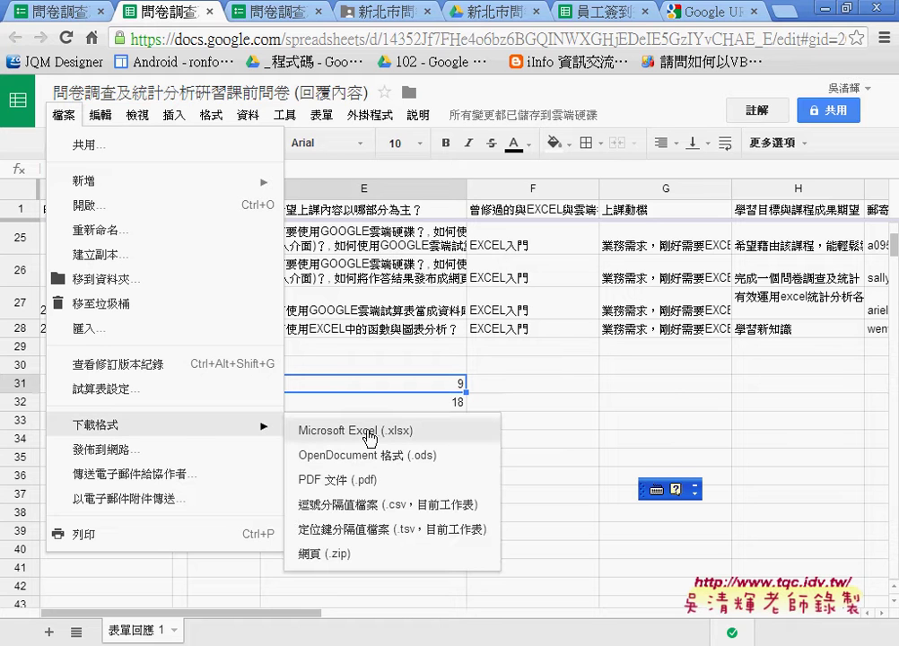
left_click(334, 432)
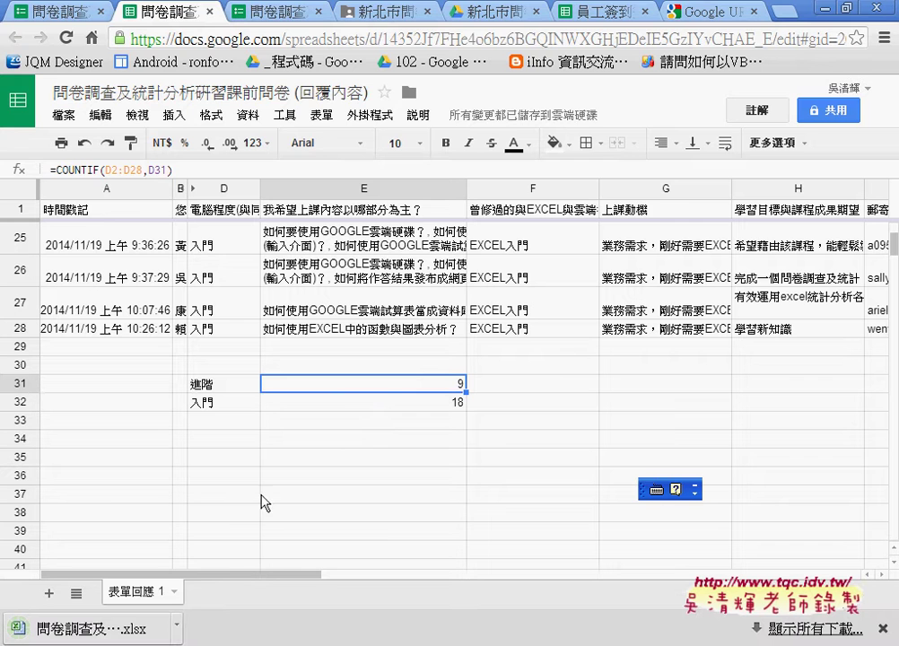
left_click(179, 626)
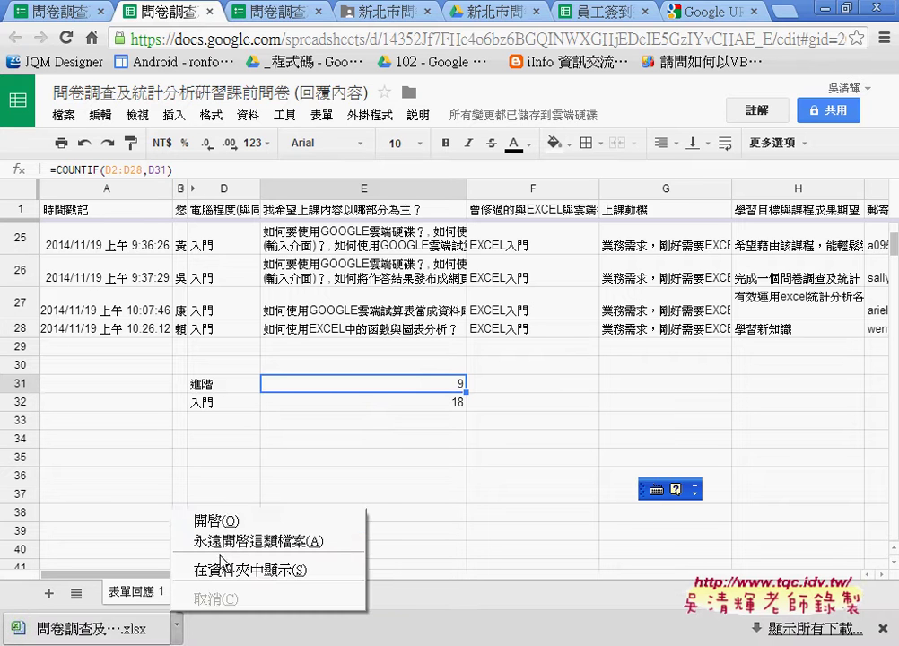
left_click(230, 522)
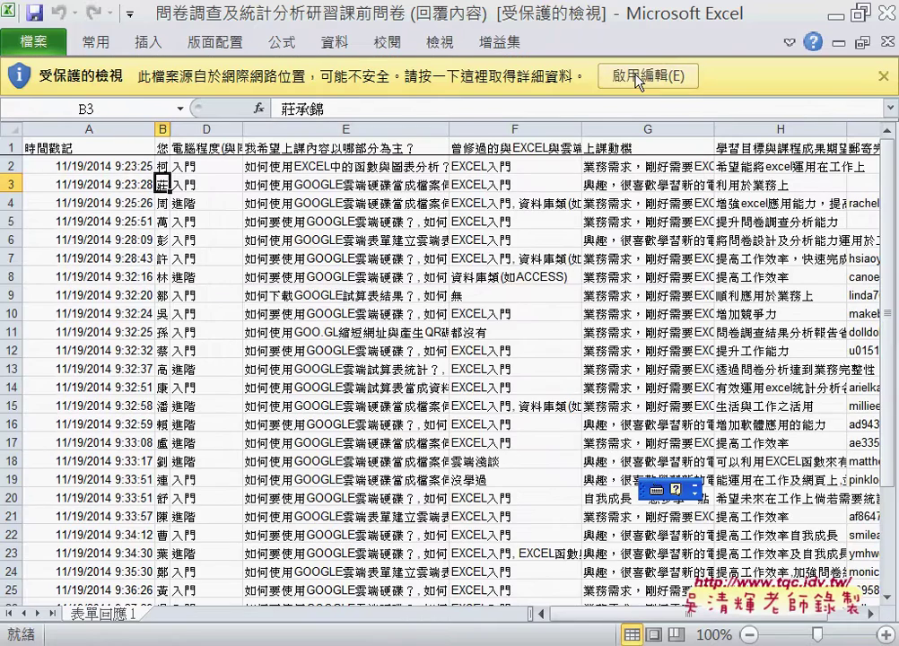
- Enable editing, confirm the E31:E32 COUNTIF totals sum to 27, and close Excel without saving
left_click(623, 77)
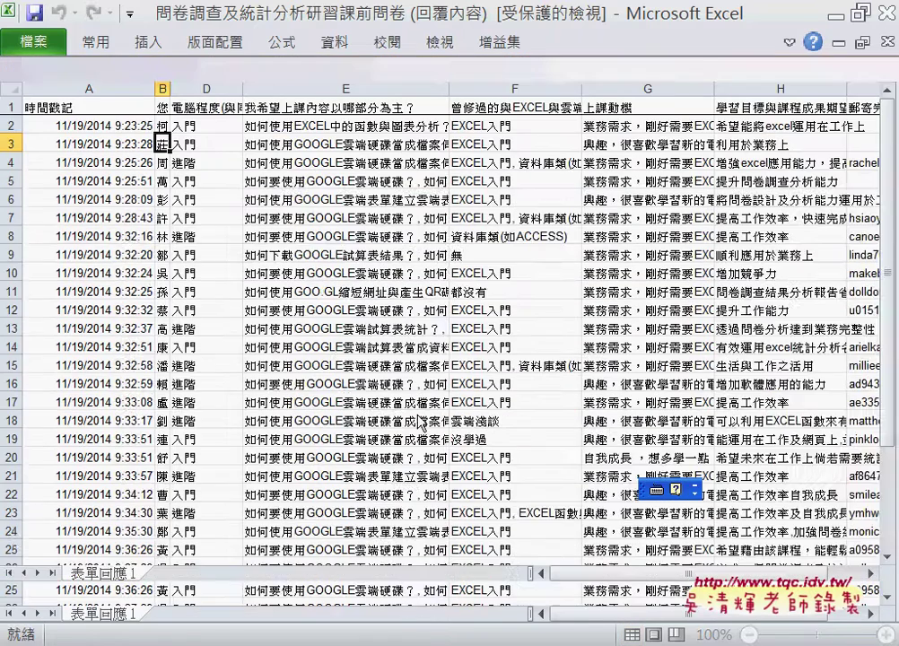
scroll(414, 408, "down", 2)
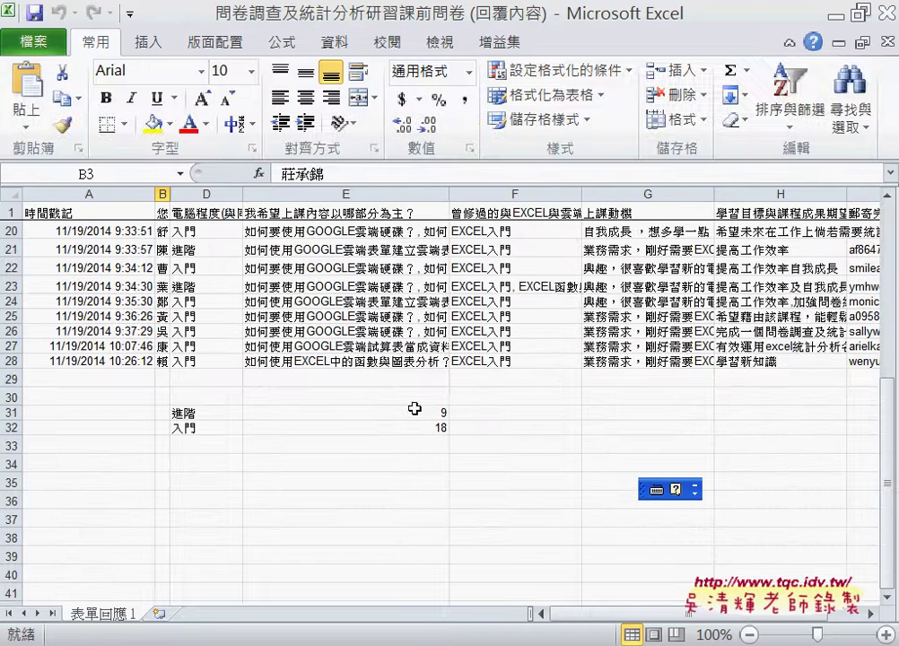
left_click(359, 414)
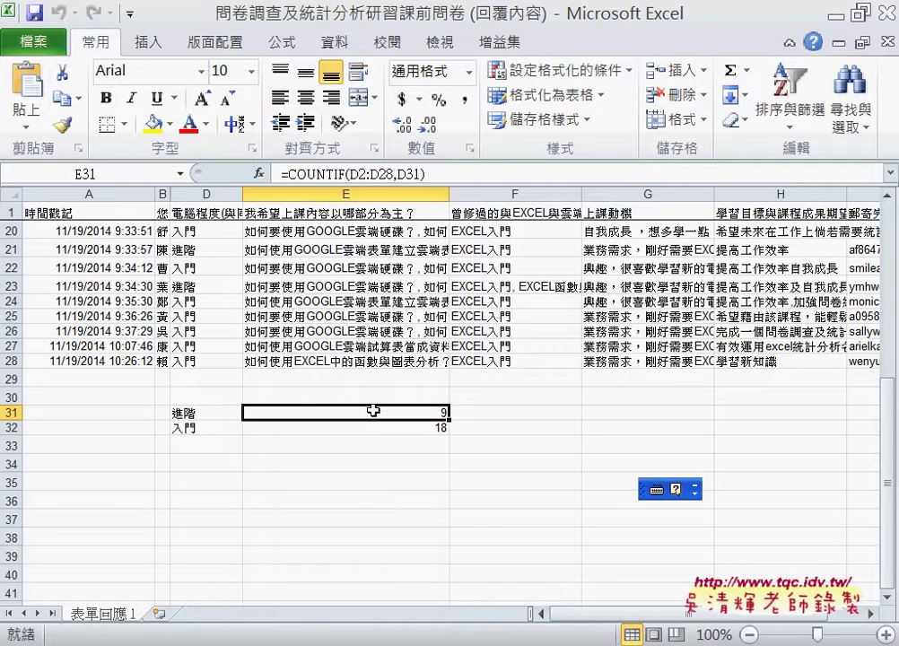
left_click_drag(370, 413, 370, 430)
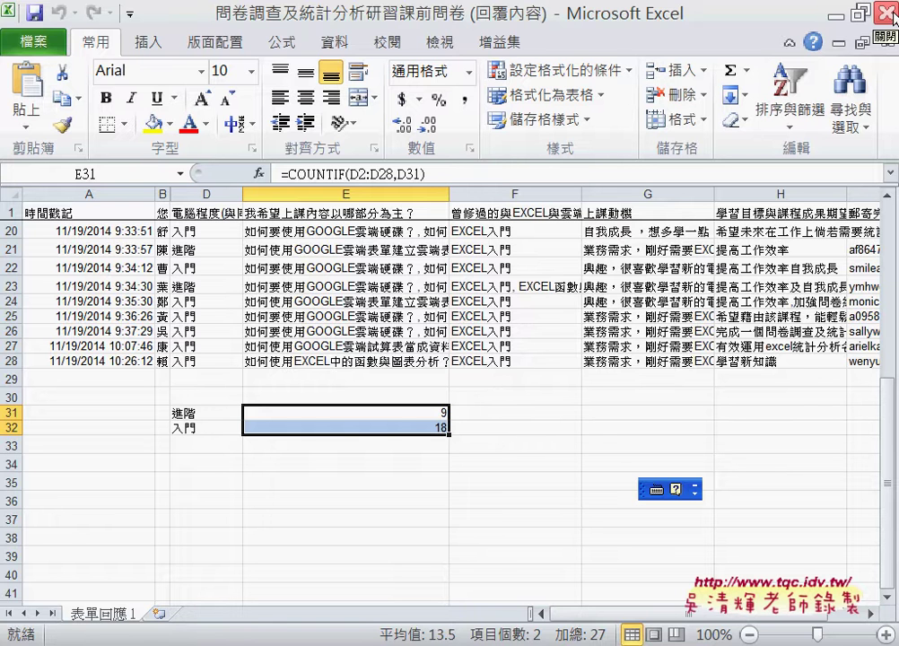
left_click(888, 10)
left_click(370, 358)
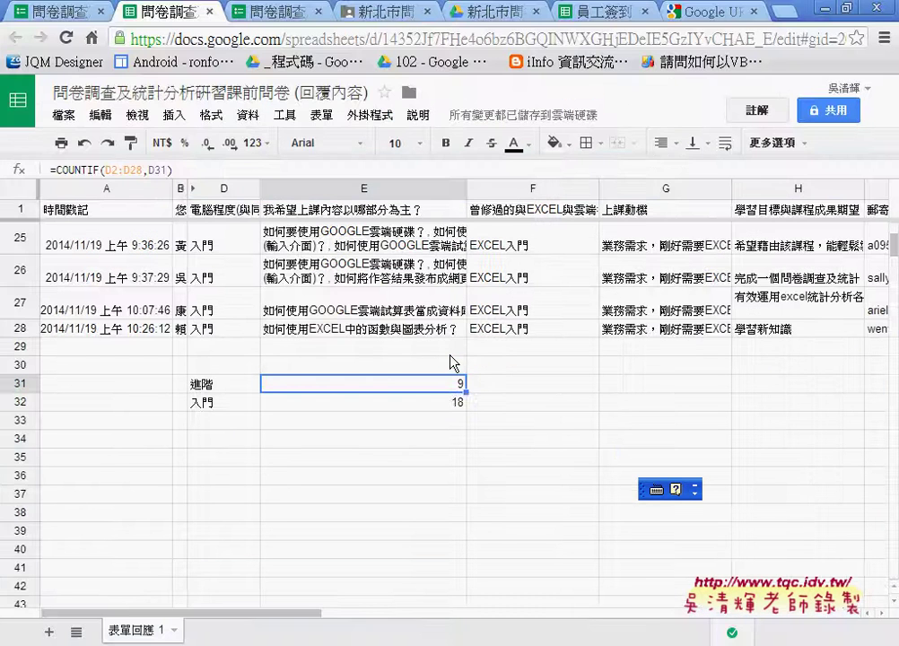
left_click(54, 13)
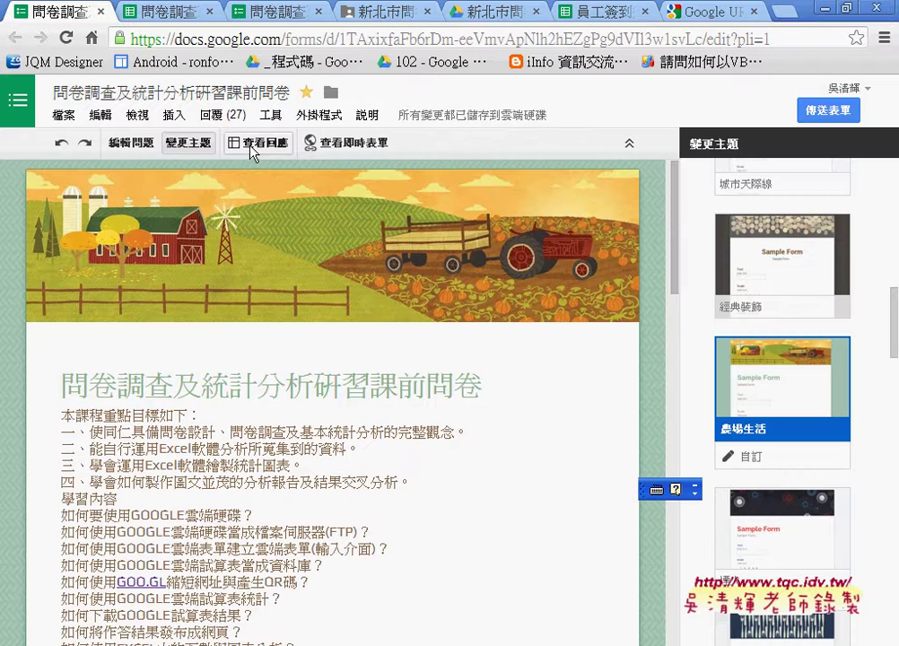
left_click(171, 11)
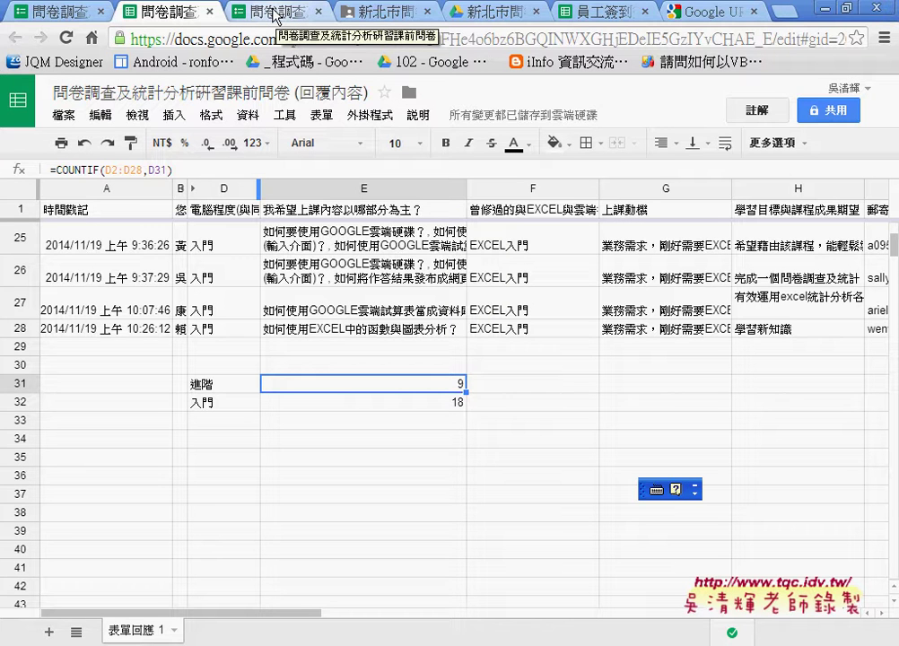
- In the workshop deck, go to slide 10 (補充資料) and select the goo.gl/J5RJ74 link text
left_click(588, 643)
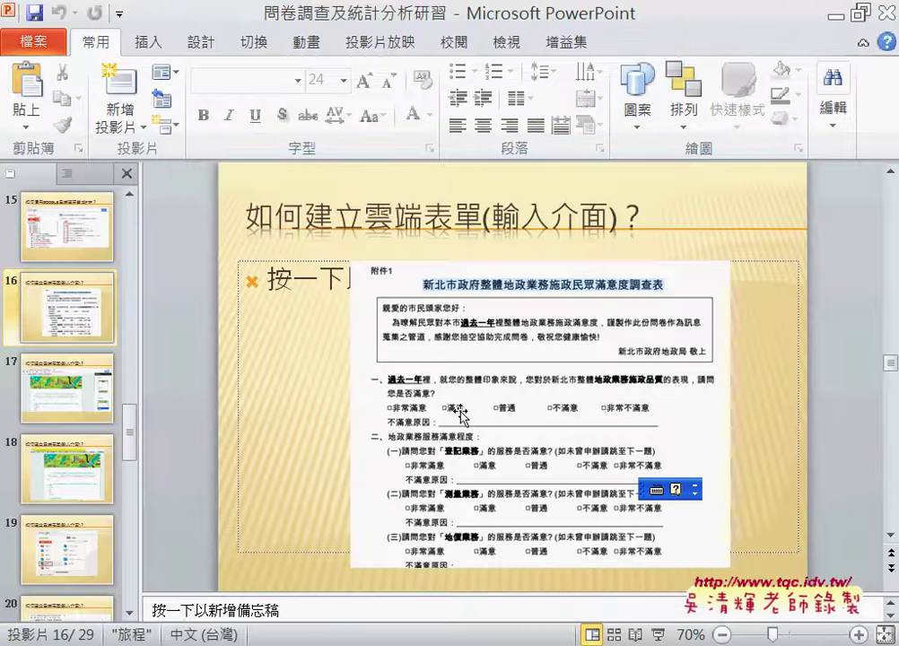
scroll(439, 386, "up", 1)
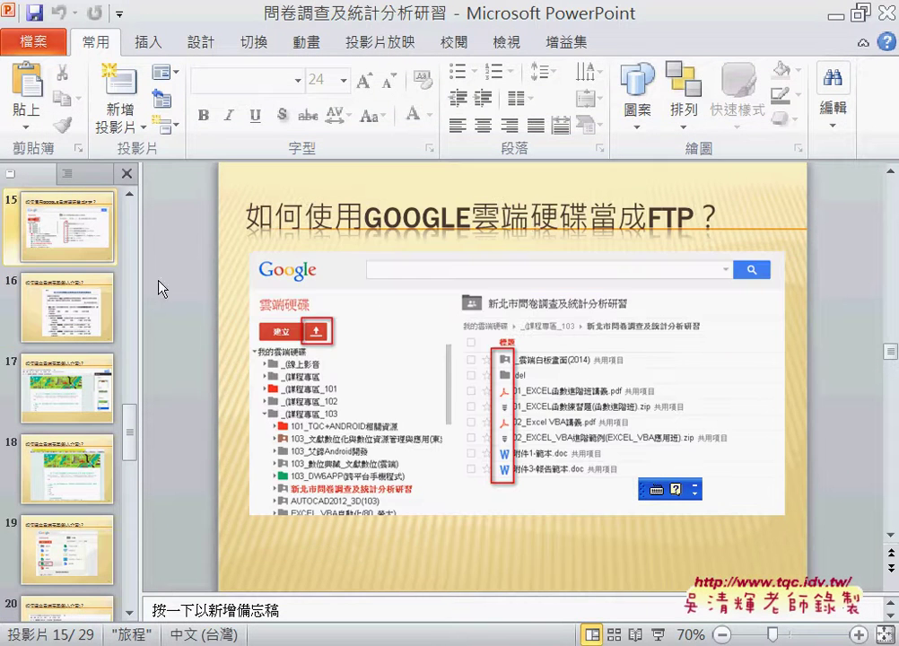
left_click_drag(131, 427, 128, 260)
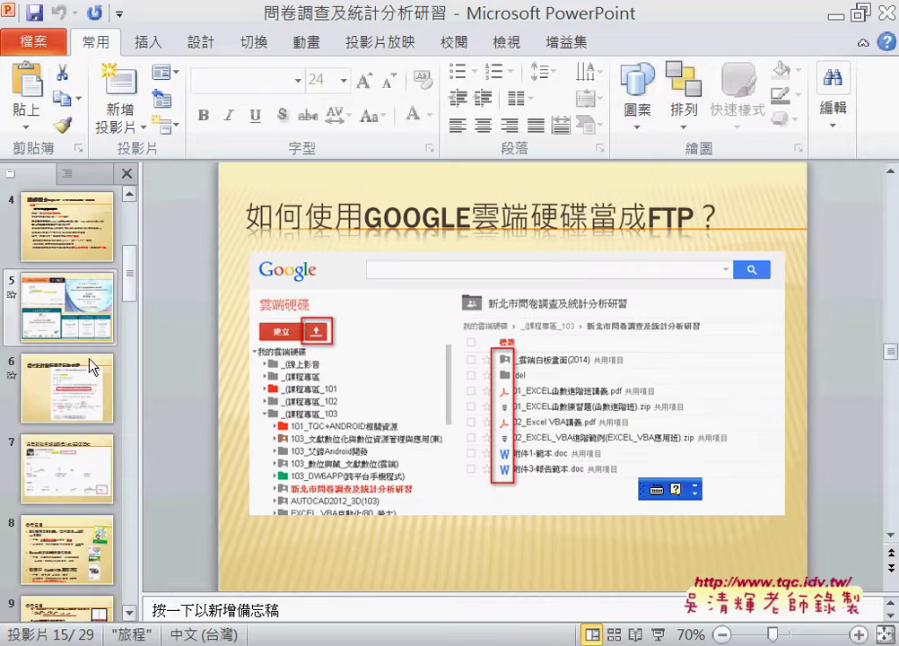
scroll(88, 386, "down", 3)
left_click(94, 476)
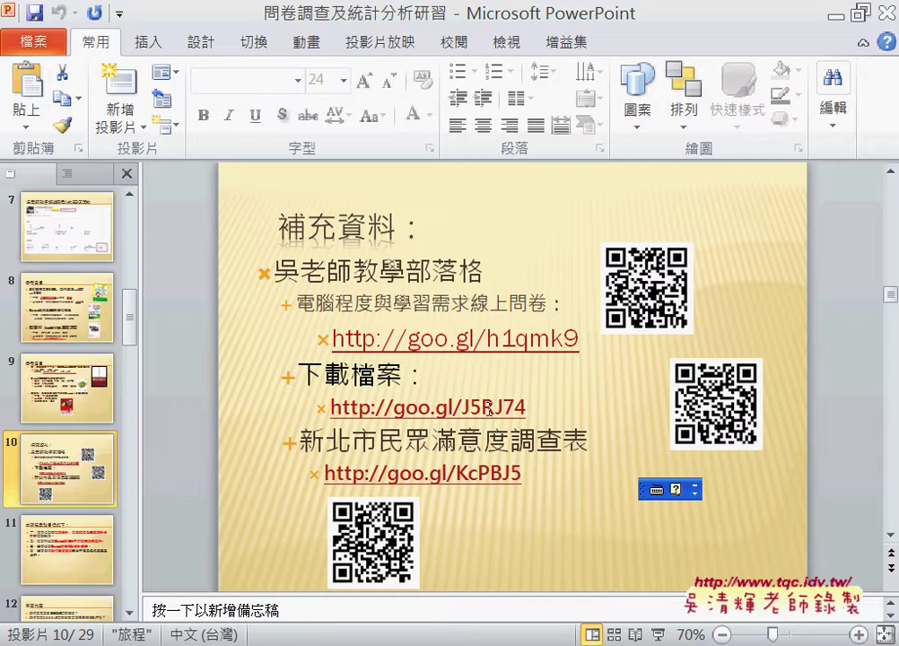
left_click(517, 406)
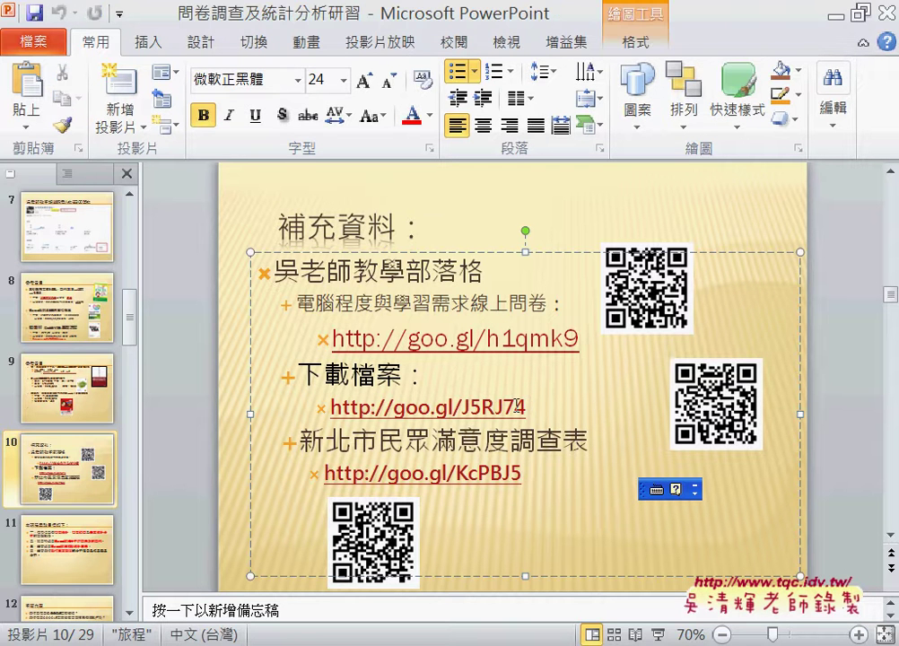
left_click_drag(518, 406, 395, 409)
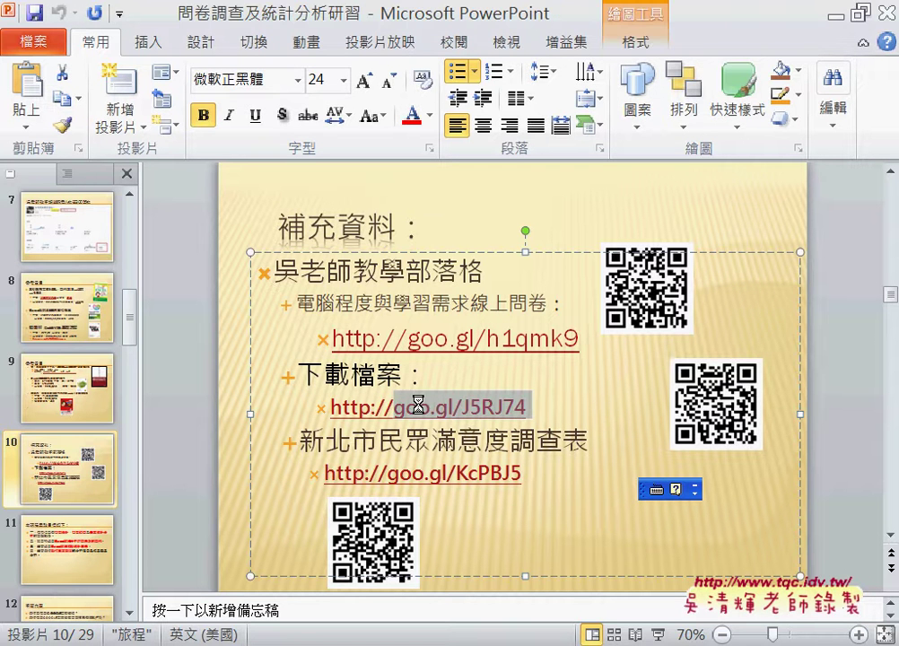
- Copy the link, then paste and go to goo.gl/J5RJ74 in a new Chrome tab
key("alt+Tab")
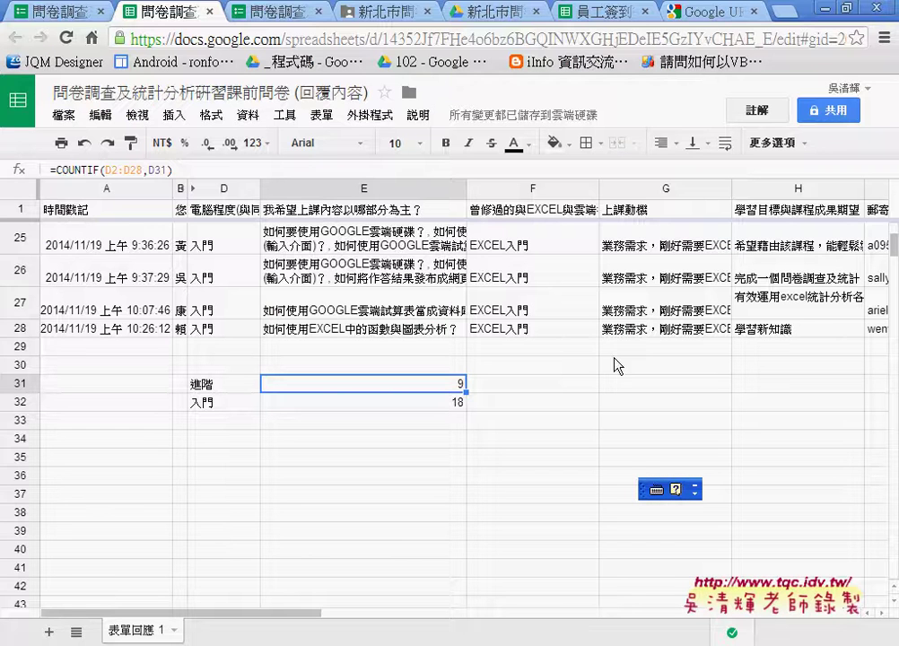
key("ctrl+t")
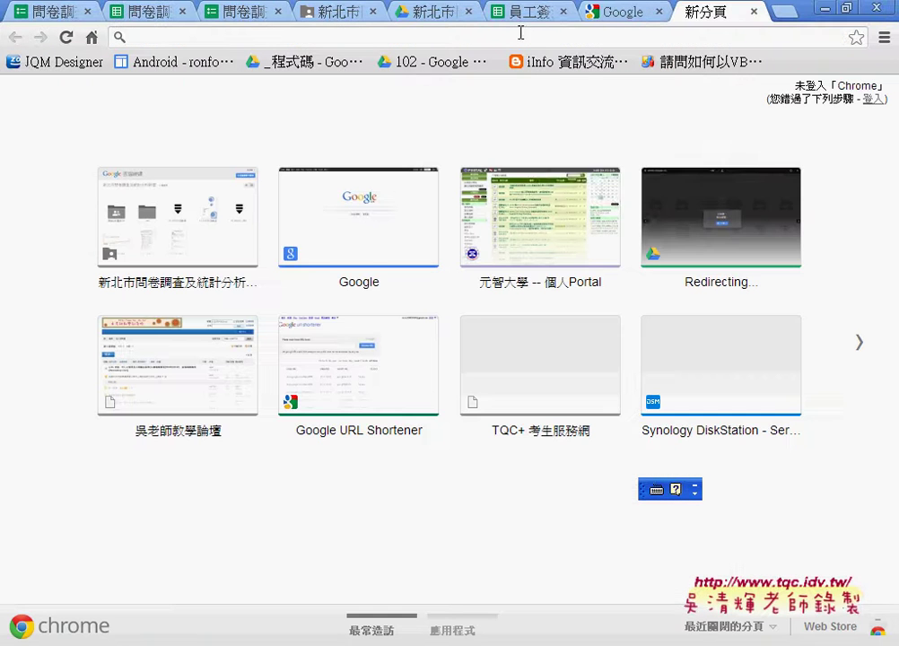
right_click(522, 36)
left_click(549, 137)
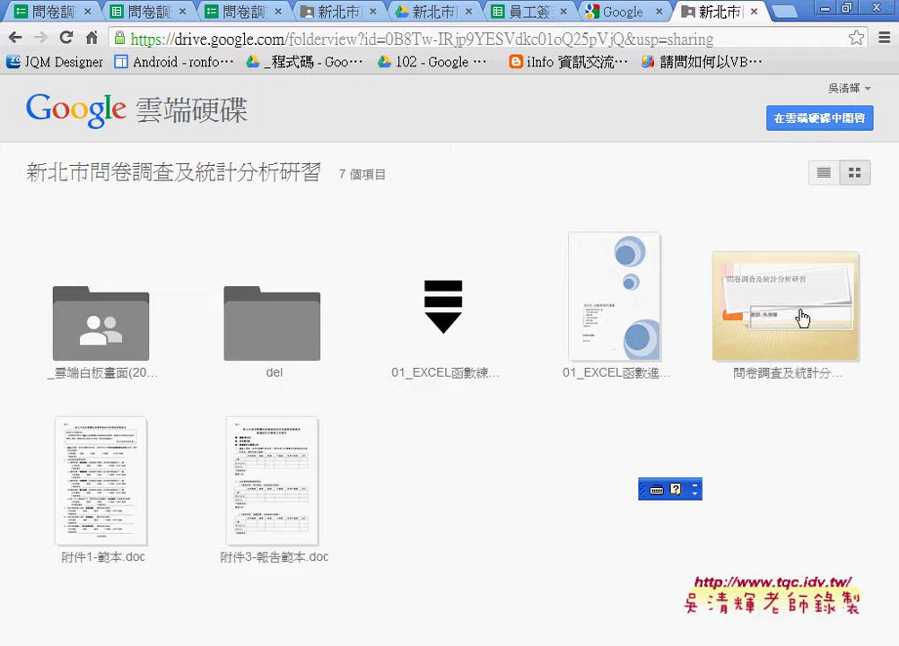
- Preview and close 附件1-範本.doc, then return to the 問卷調查及統計分析研習課前問卷 form editor tab
left_click(99, 496)
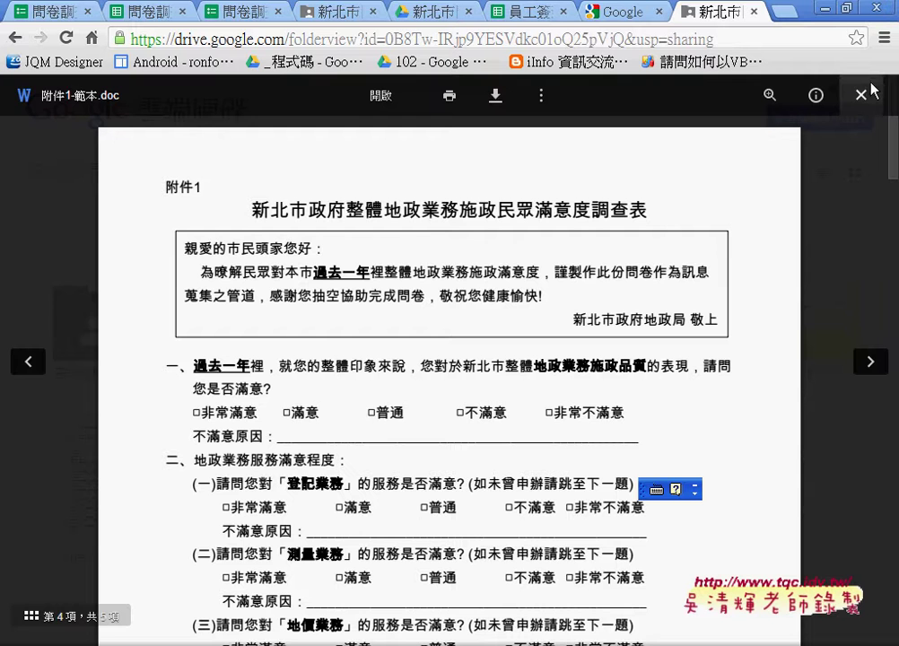
left_click(867, 91)
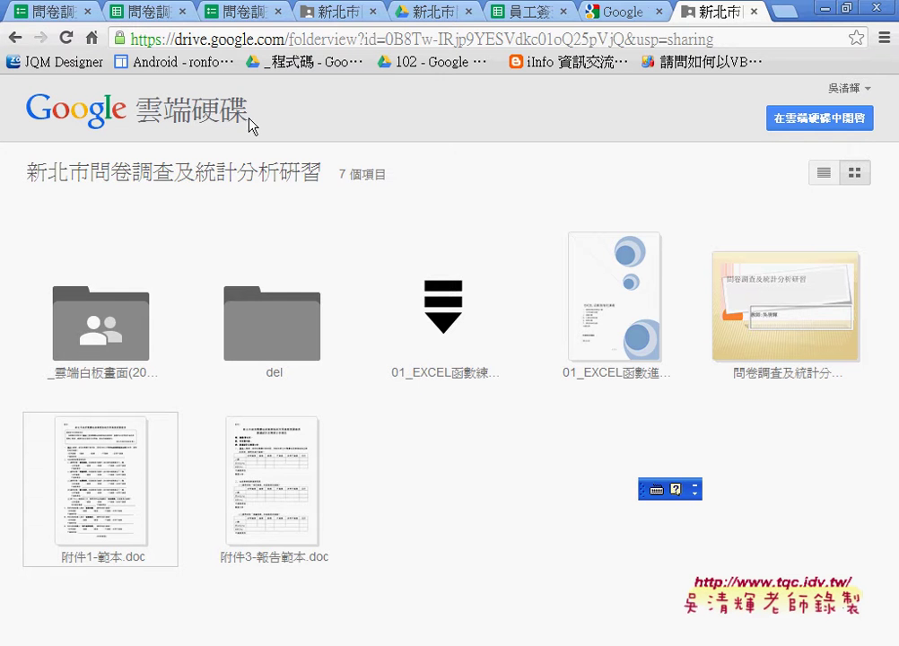
left_click(56, 18)
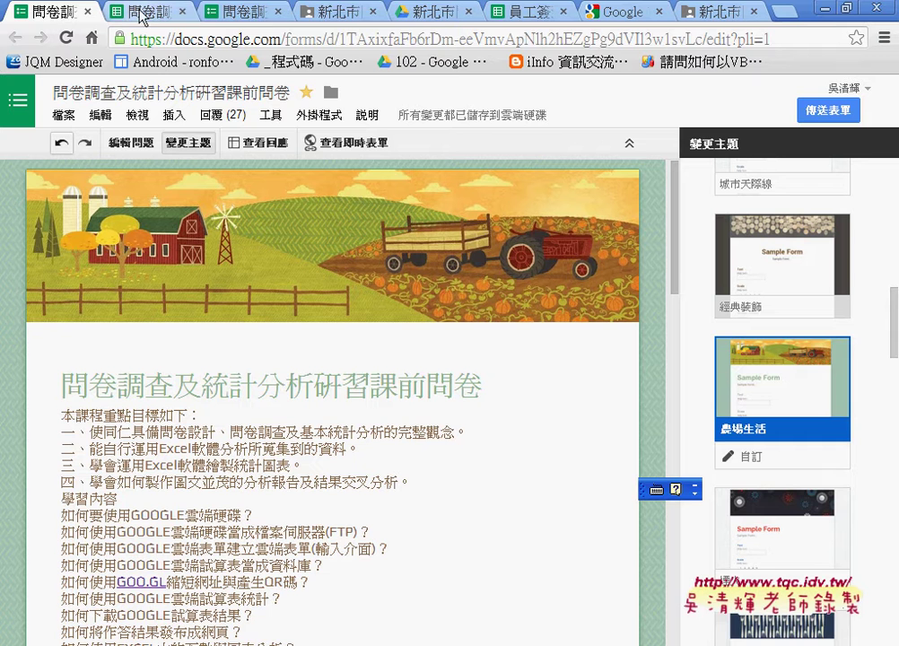
- Select D31:E32 in the responses sheet to confirm the 進階 and 入門 totals sum to 27, then show Downloads
left_click(247, 16)
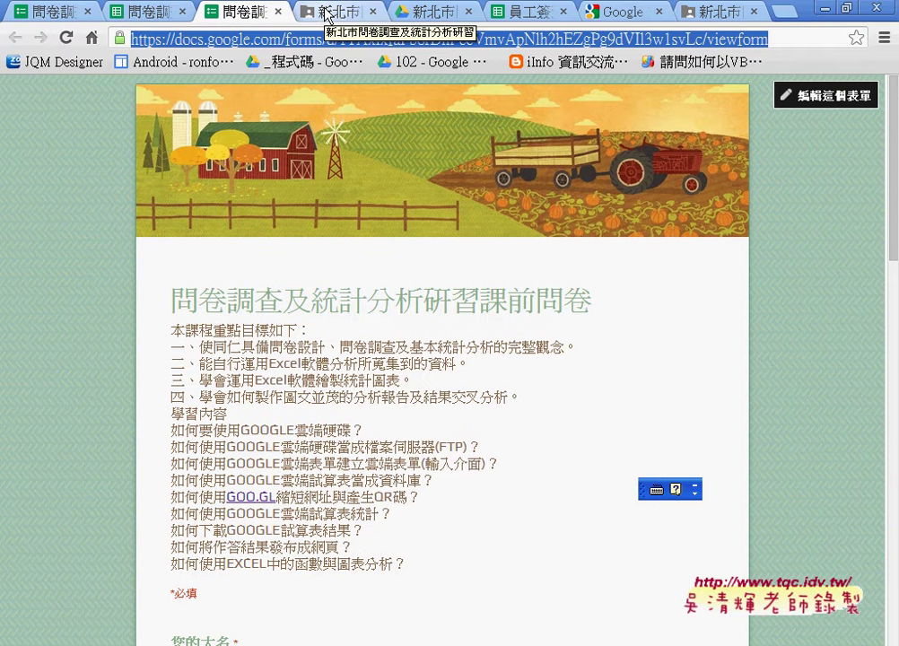
left_click(143, 12)
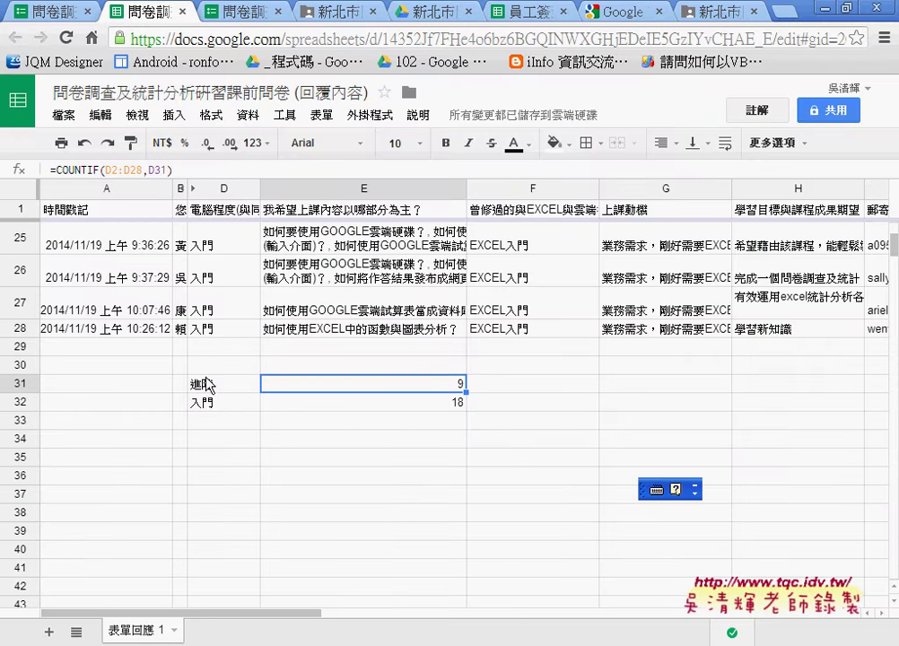
left_click_drag(212, 384, 434, 409)
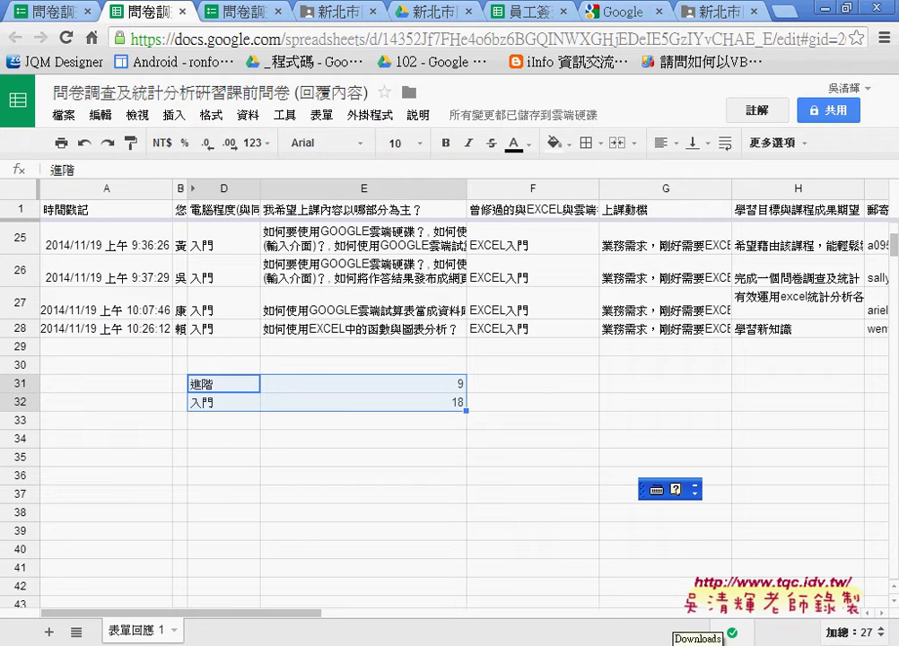
left_click(704, 641)
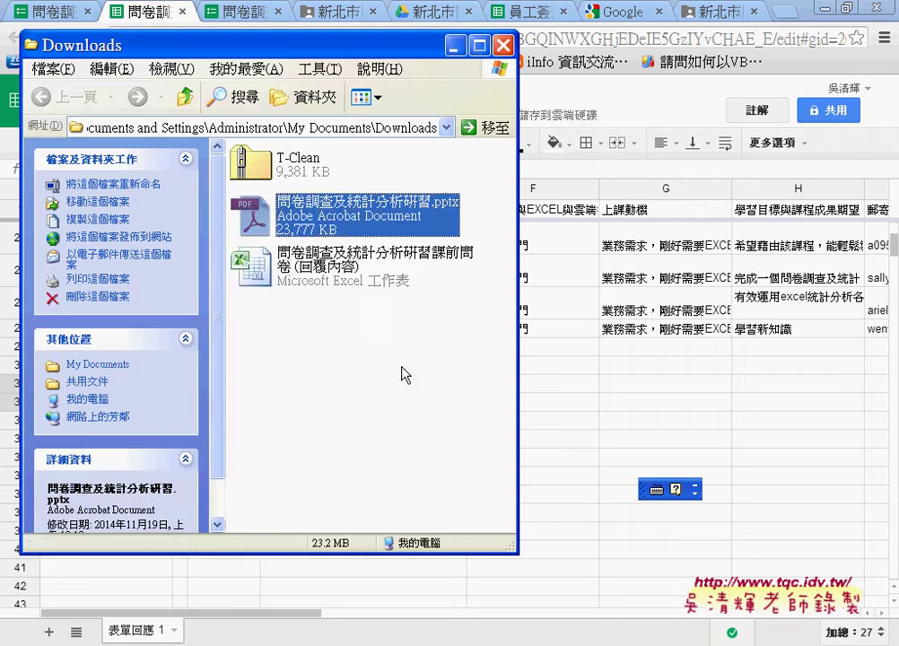
- Open the downloaded 回覆內容 workbook in Excel and select its column D
double_click(260, 269)
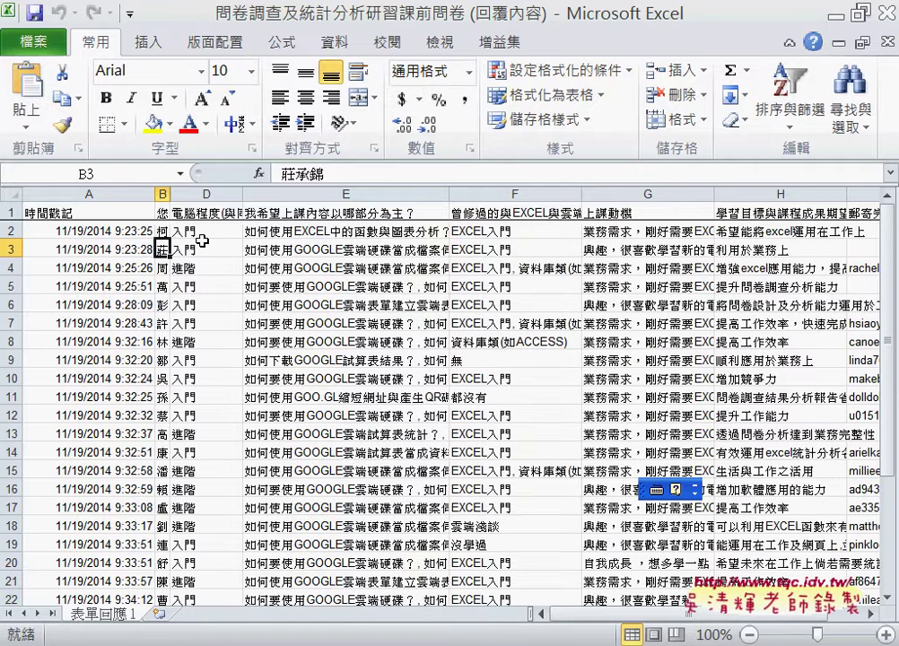
left_click(192, 187)
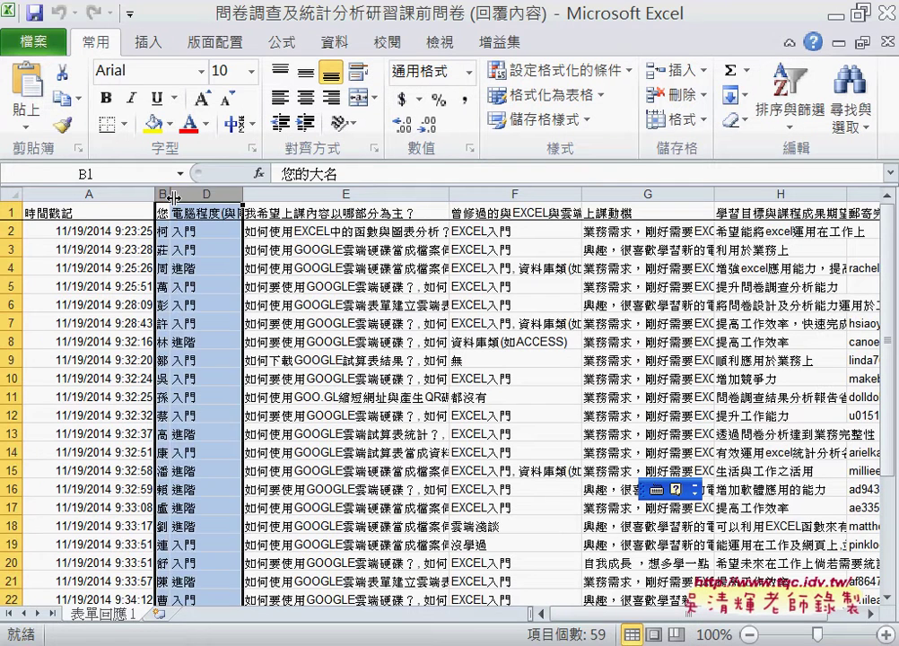